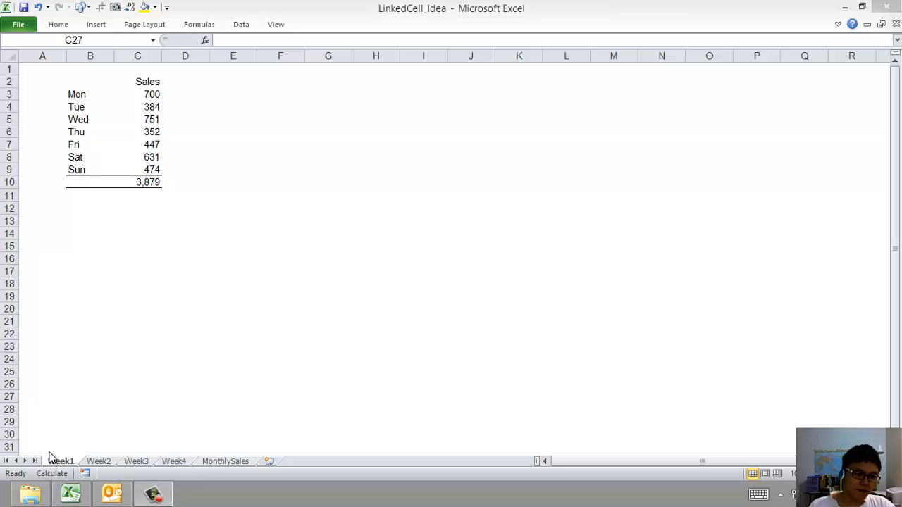
Step: Compare the weekly sales totals on the Week1, Week2 and Week3 sheets with their figures on the MonthlySales sheet
{"action": "left_click", "coordinate": [219, 462]}
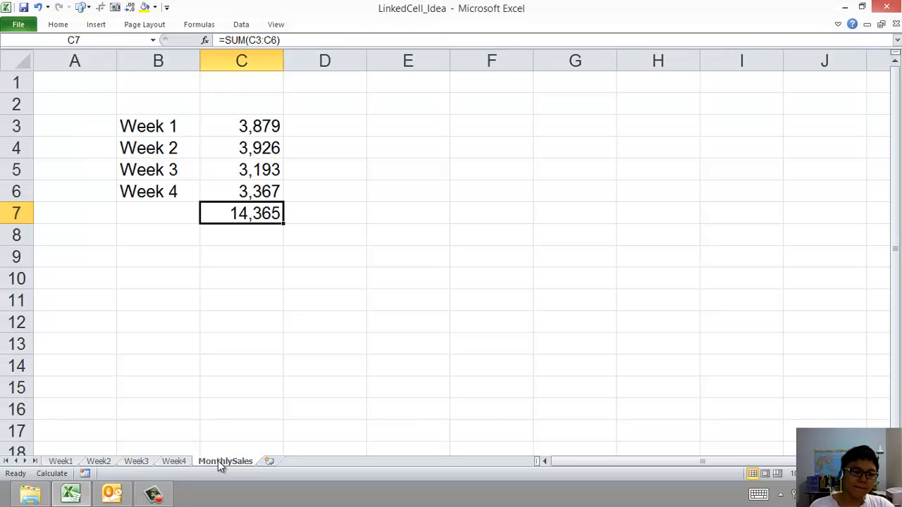
{"action": "left_click", "coordinate": [176, 391]}
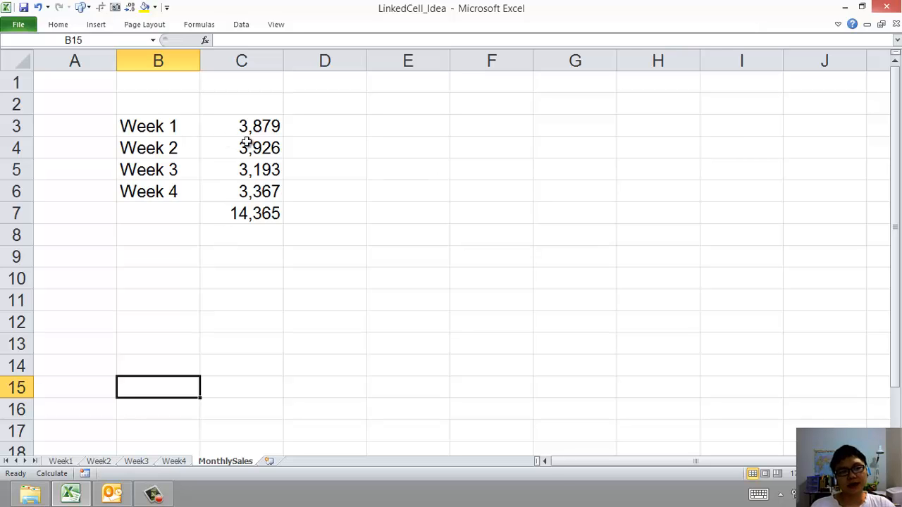
{"action": "left_click", "coordinate": [61, 462]}
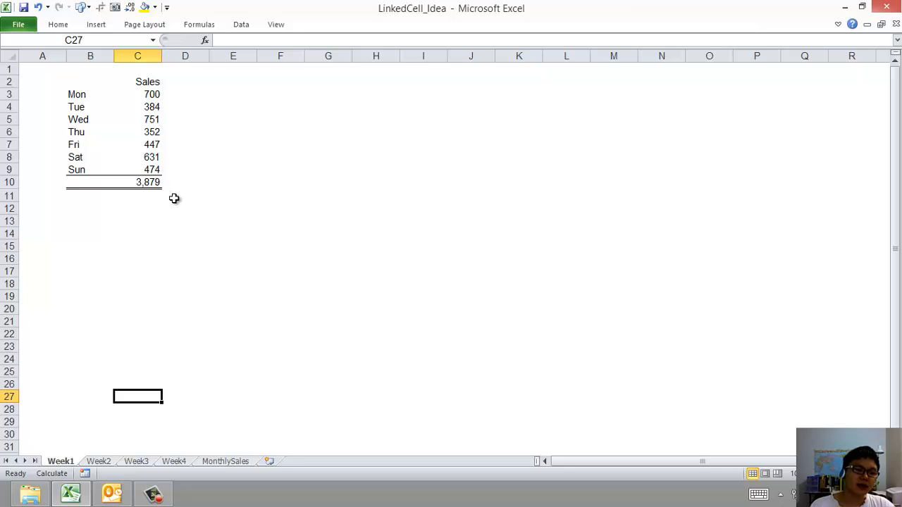
{"action": "scroll", "coordinate": [180, 214], "scroll_direction": "up", "scroll_amount": 5, "text": "ctrl"}
{"action": "scroll", "coordinate": [179, 214], "scroll_direction": "up", "scroll_amount": 4}
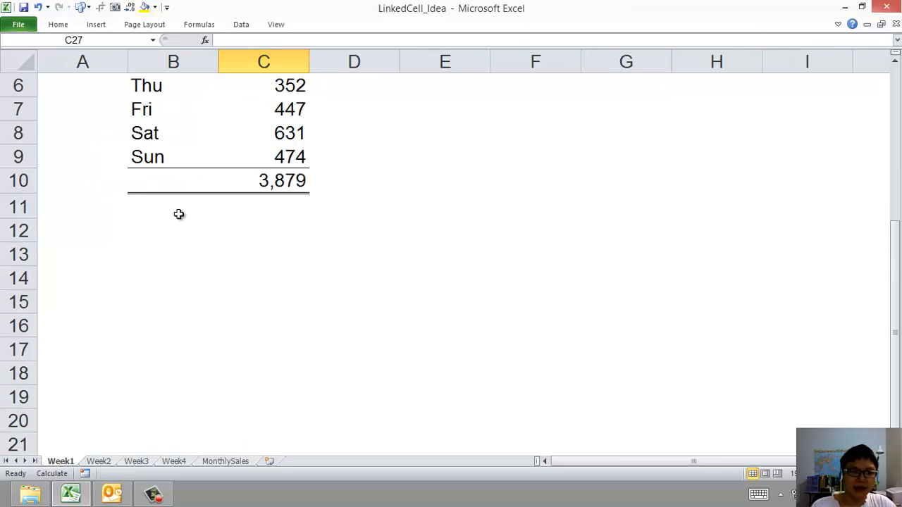
{"action": "scroll", "coordinate": [250, 273], "scroll_direction": "down", "scroll_amount": 1, "text": "ctrl"}
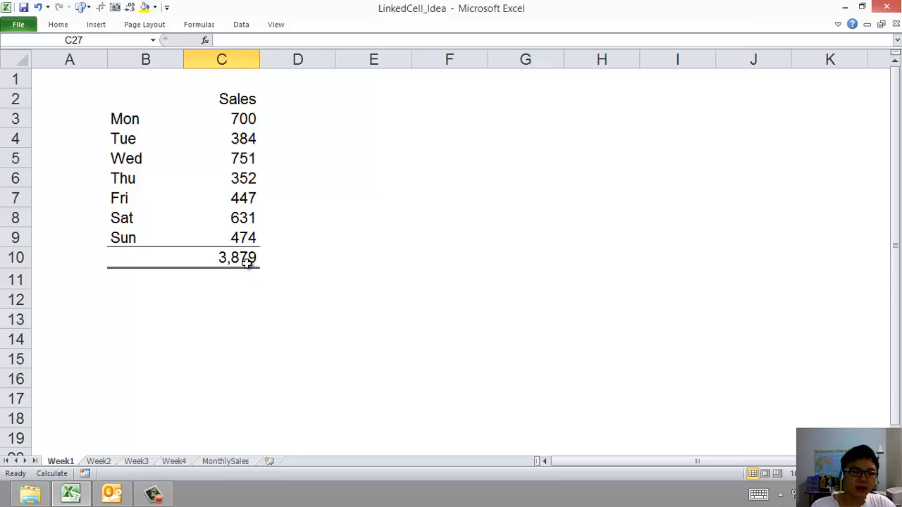
{"action": "left_click", "coordinate": [225, 461]}
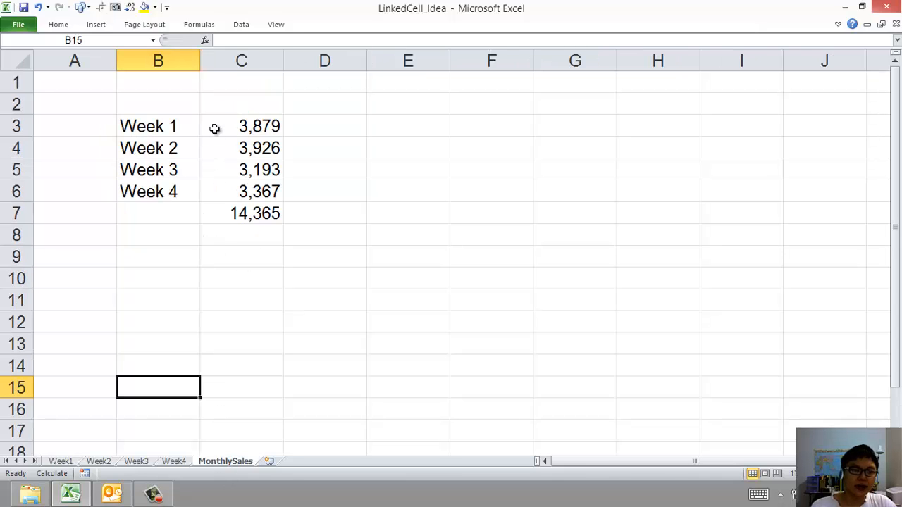
{"action": "left_click", "coordinate": [99, 462]}
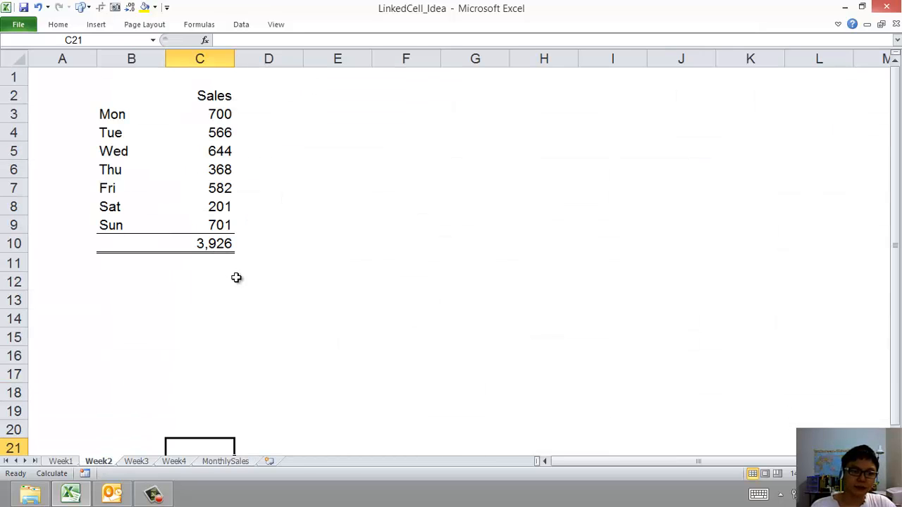
{"action": "left_click", "coordinate": [224, 462]}
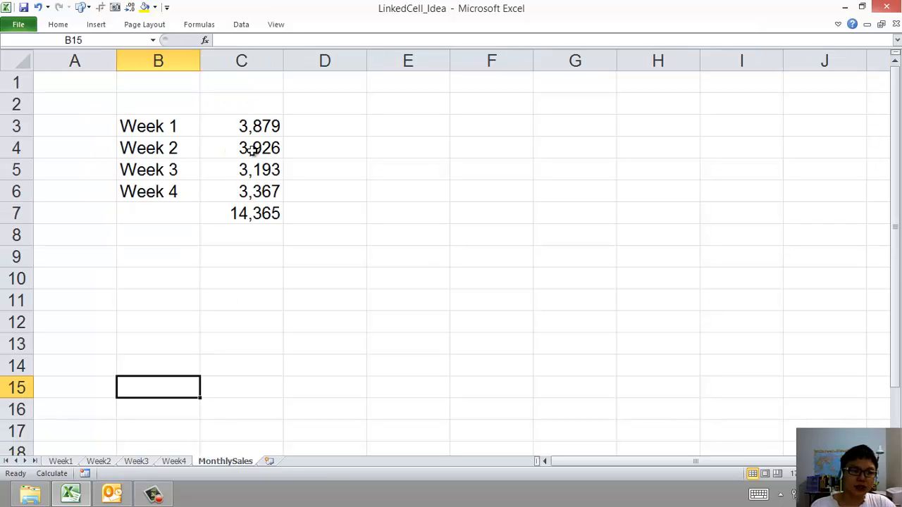
{"action": "left_click", "coordinate": [137, 461]}
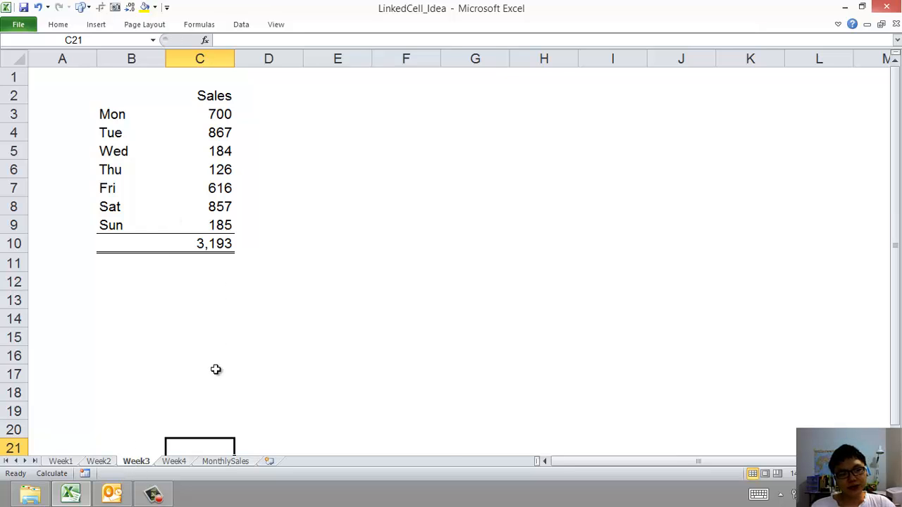
{"action": "left_click", "coordinate": [227, 462]}
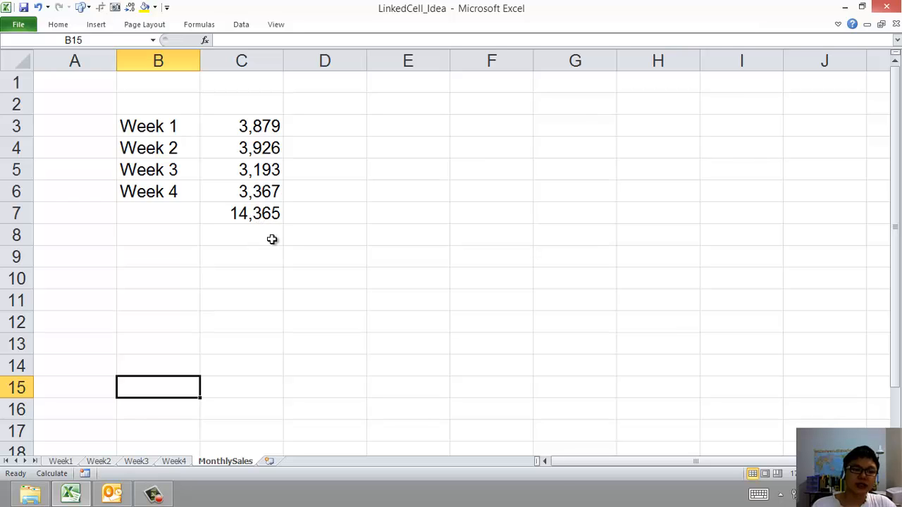
Step: Set Tuesday's sales in cell C4 of the Week1 sheet to 2000
{"action": "left_click", "coordinate": [60, 464]}
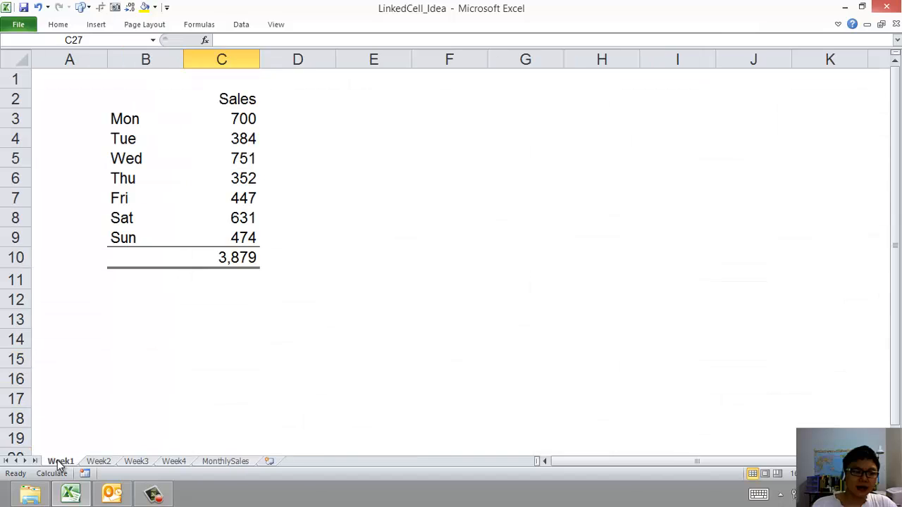
{"action": "left_click", "coordinate": [214, 121]}
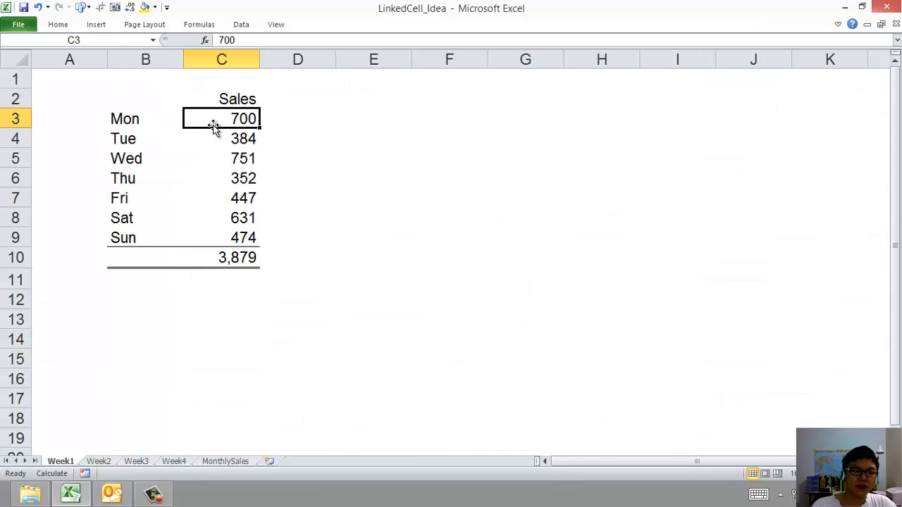
{"action": "left_click", "coordinate": [212, 138]}
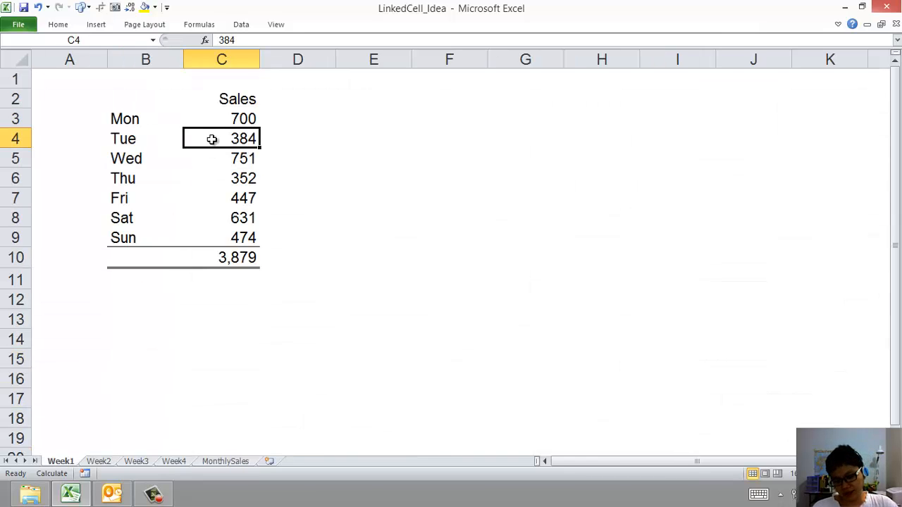
{"action": "type", "text": "2000"}
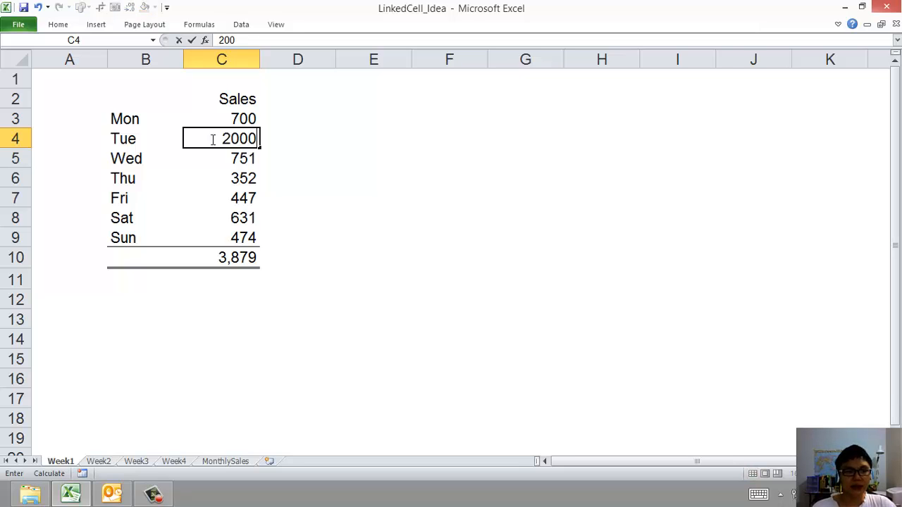
{"action": "key", "text": "Return"}
{"action": "left_click", "coordinate": [211, 140]}
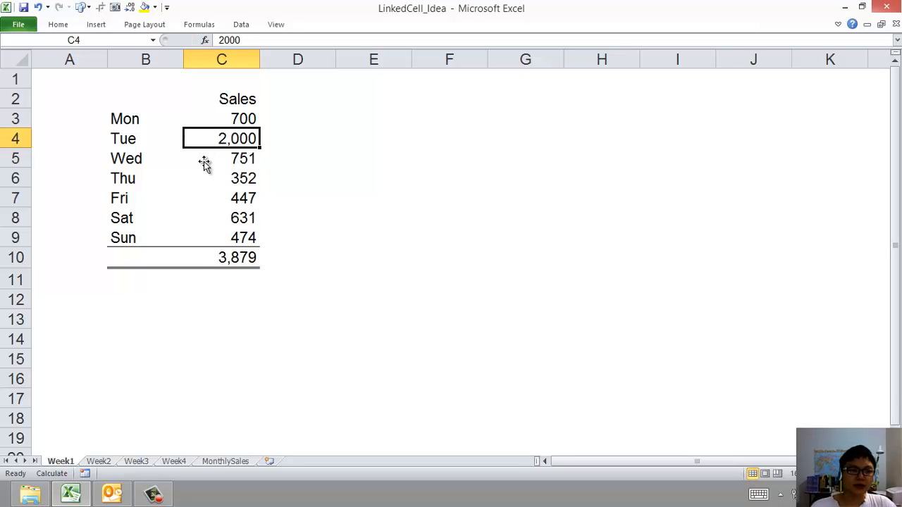
Step: Check the Week1 total in C10 against the sum of C3:C9 and the linked Week 1 figure on MonthlySales
{"action": "left_click", "coordinate": [205, 260]}
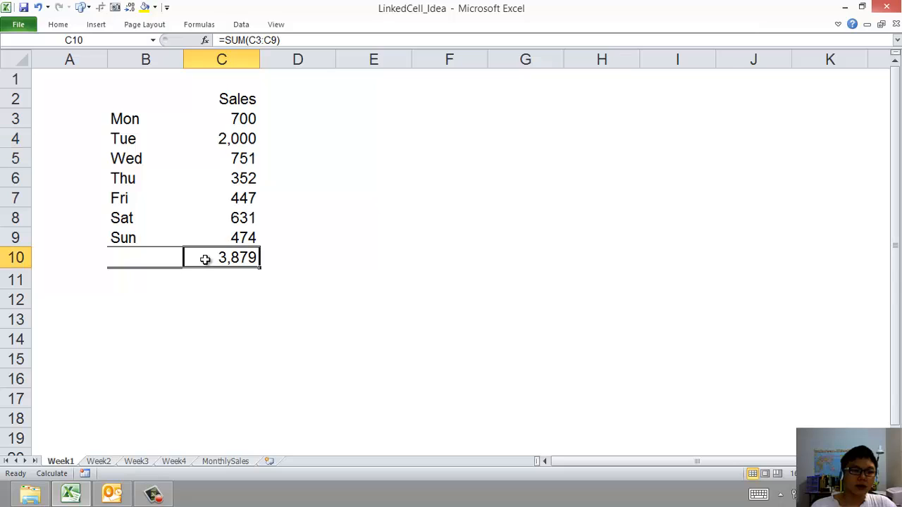
{"action": "left_click", "coordinate": [203, 142]}
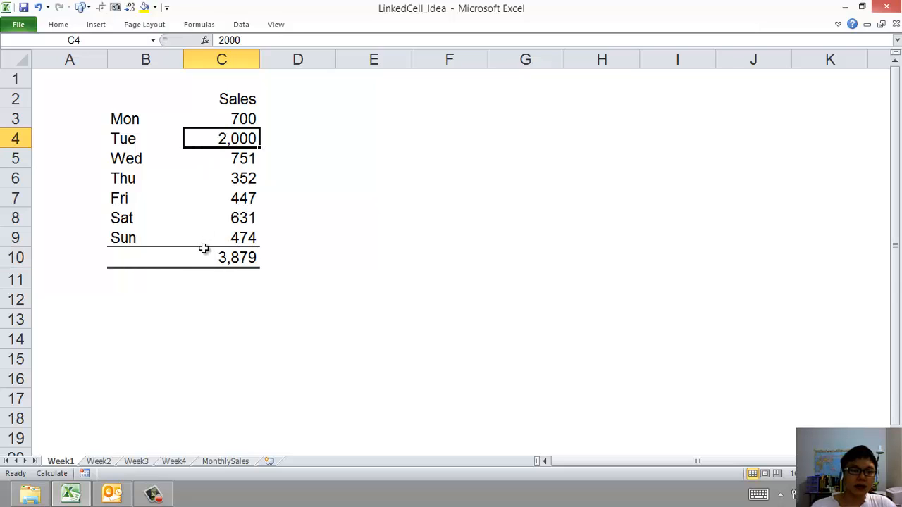
{"action": "left_click", "coordinate": [220, 463]}
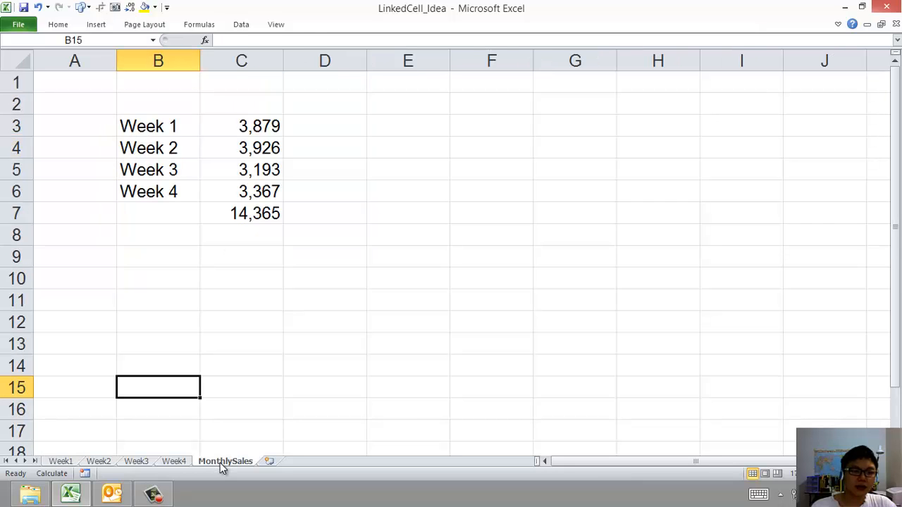
{"action": "left_click", "coordinate": [69, 461]}
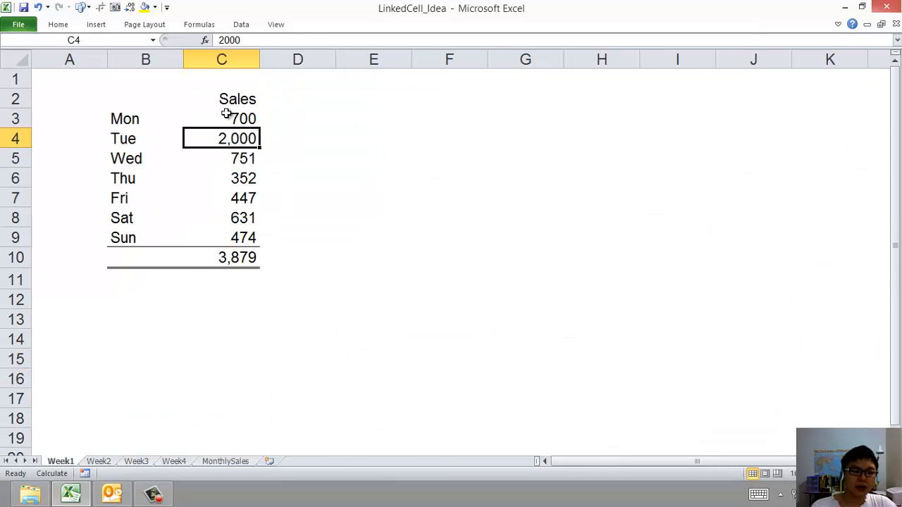
{"action": "left_click_drag", "start_coordinate": [228, 116], "coordinate": [237, 242]}
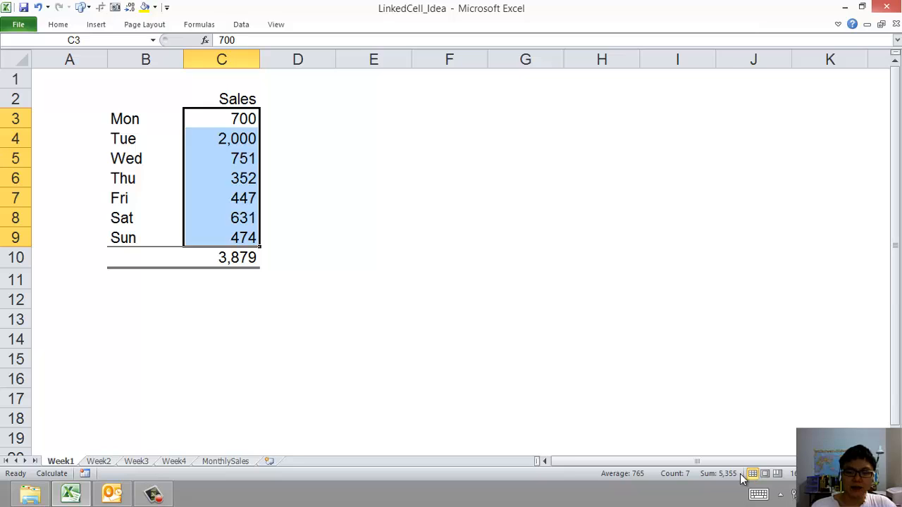
{"action": "left_click", "coordinate": [218, 260]}
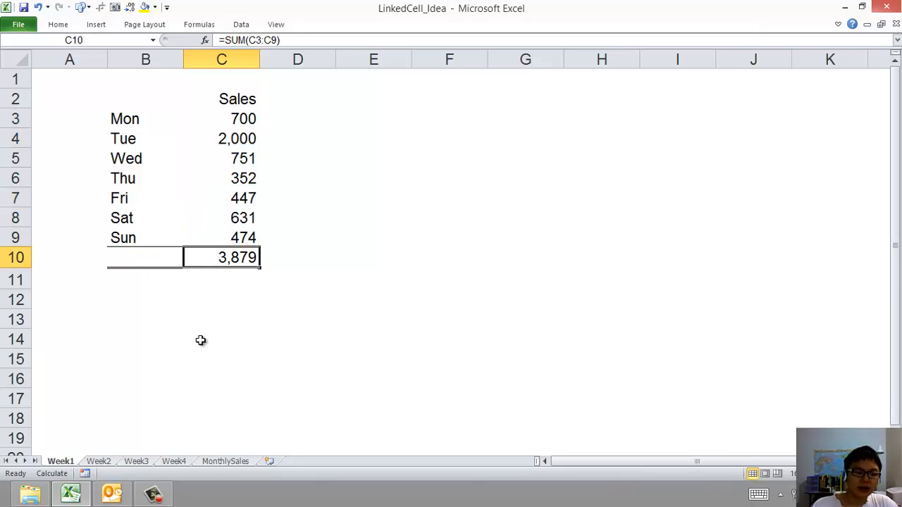
{"action": "left_click", "coordinate": [207, 313]}
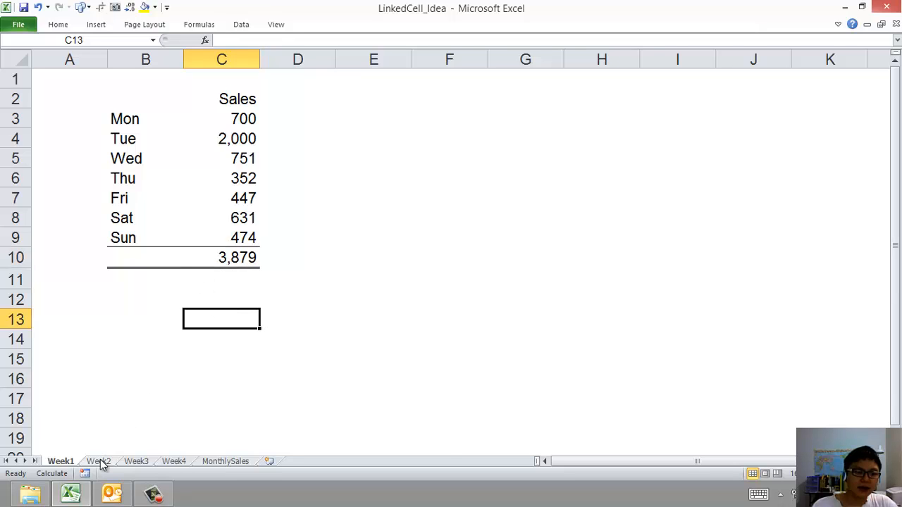
{"action": "left_click", "coordinate": [224, 462]}
{"action": "left_click", "coordinate": [242, 128]}
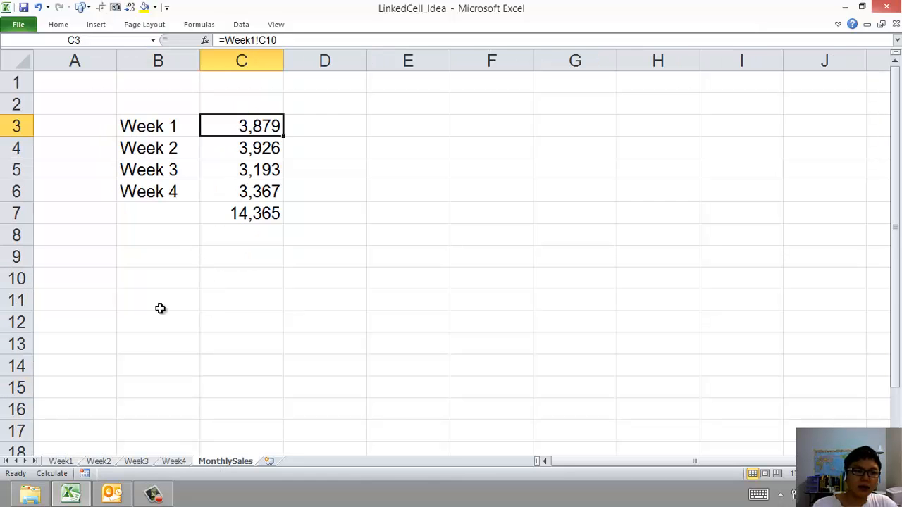
Step: Re-enter the existing SUM formula in cell C10 of the Week1 sheet to force its recalculation
{"action": "left_click", "coordinate": [73, 464]}
{"action": "left_click", "coordinate": [222, 258]}
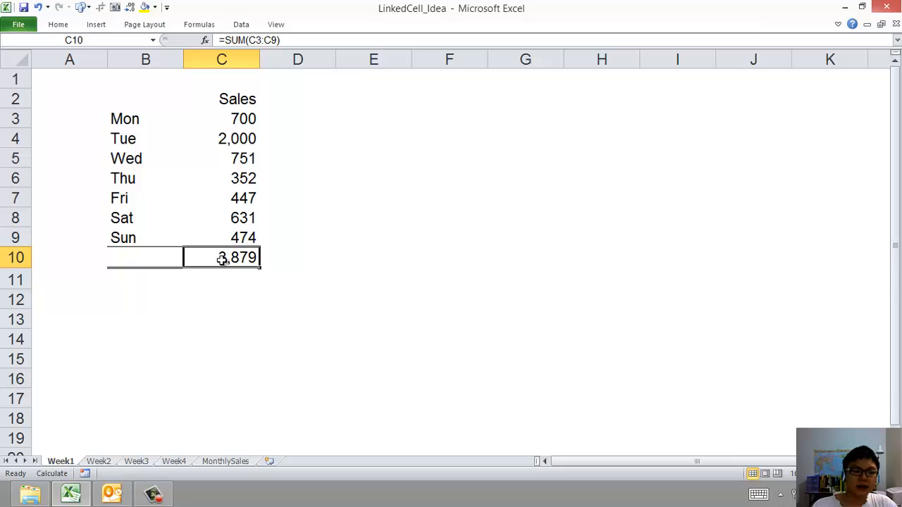
{"action": "double_click", "coordinate": [221, 258]}
{"action": "key", "text": "Return"}
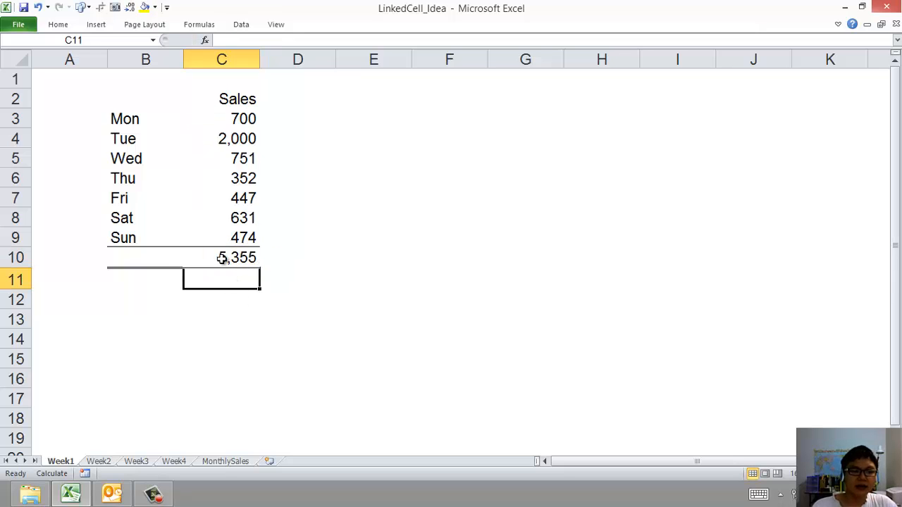
{"action": "left_click", "coordinate": [212, 320]}
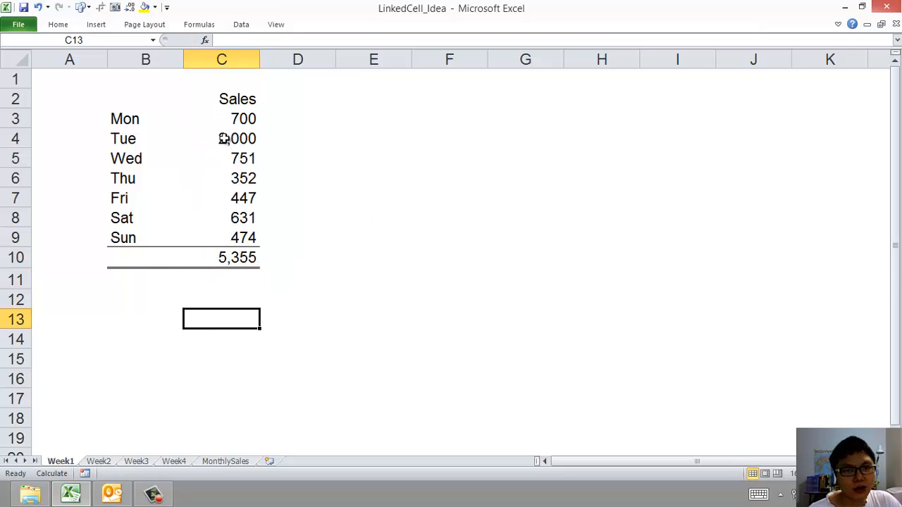
Step: Set the workbook calculation option for formulas to Automatic
{"action": "left_click", "coordinate": [20, 25]}
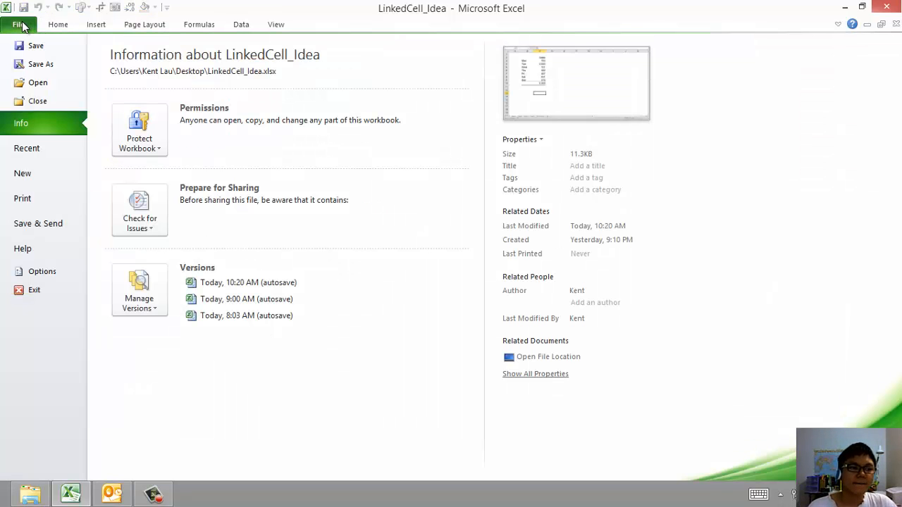
{"action": "left_click", "coordinate": [56, 270]}
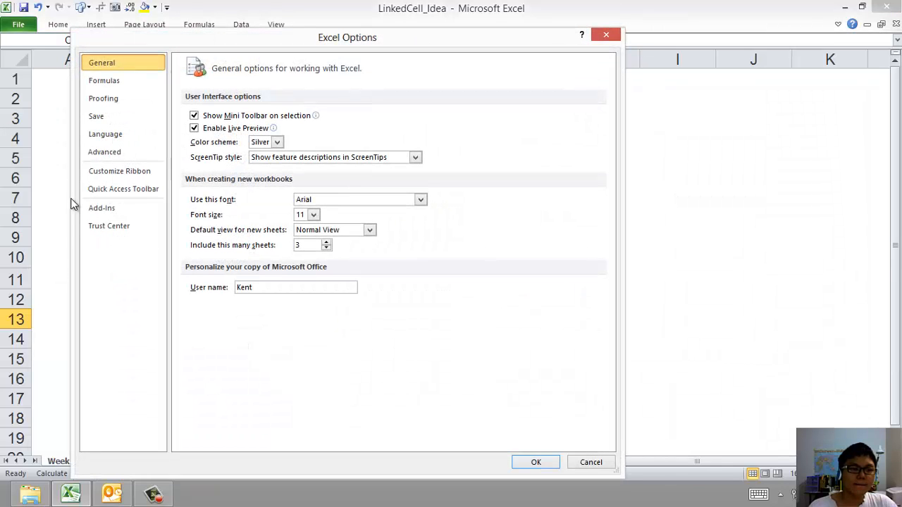
{"action": "left_click", "coordinate": [116, 82]}
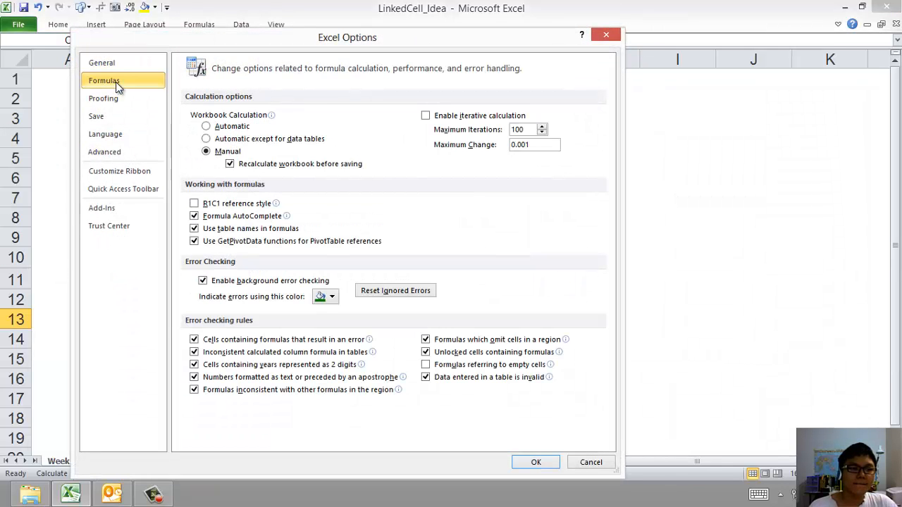
{"action": "left_click", "coordinate": [213, 130]}
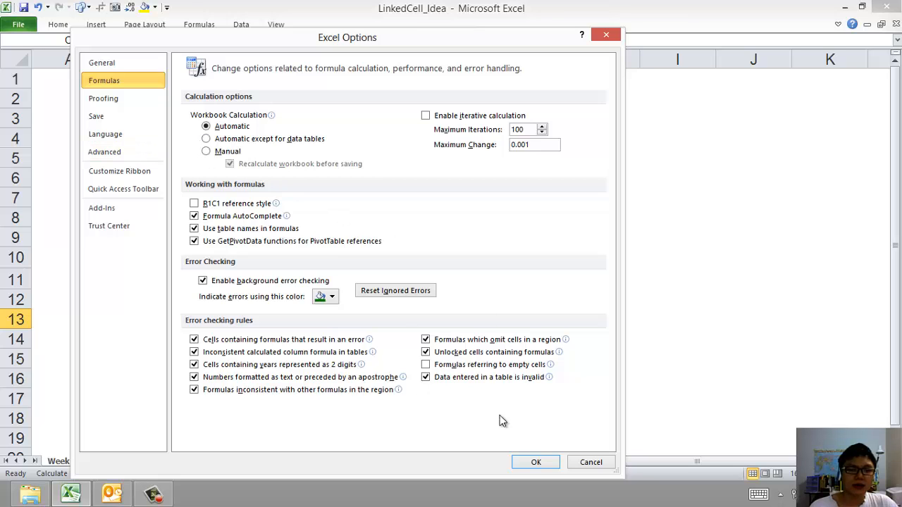
{"action": "left_click", "coordinate": [520, 462]}
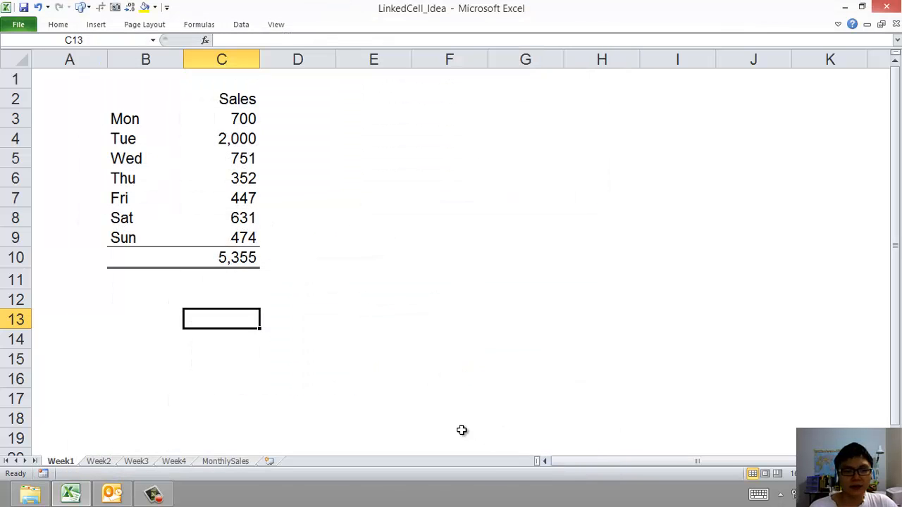
Step: Set Wednesday's sales in cell C5 of Week1 to 3000 and check the totals on Week1 and MonthlySales
{"action": "left_click", "coordinate": [232, 258]}
{"action": "left_click", "coordinate": [205, 124]}
{"action": "left_click", "coordinate": [202, 155]}
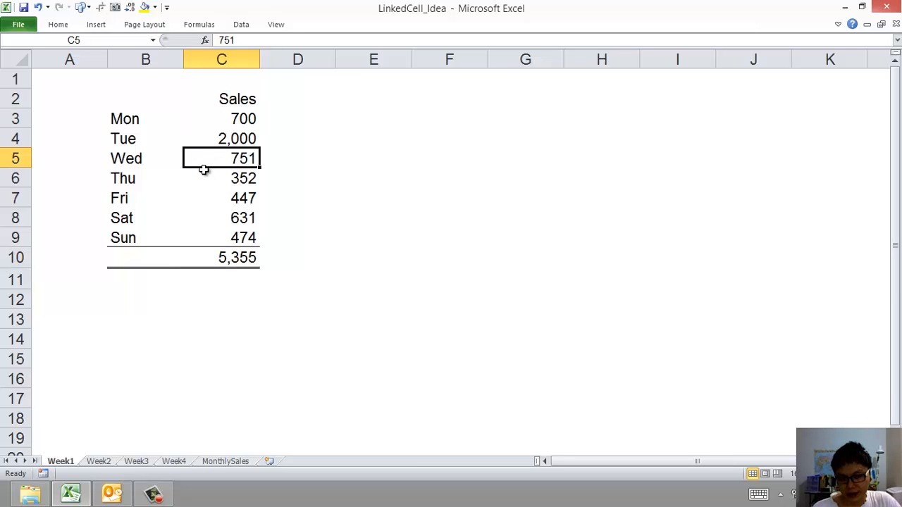
{"action": "type", "text": "3000"}
{"action": "key", "text": "Return"}
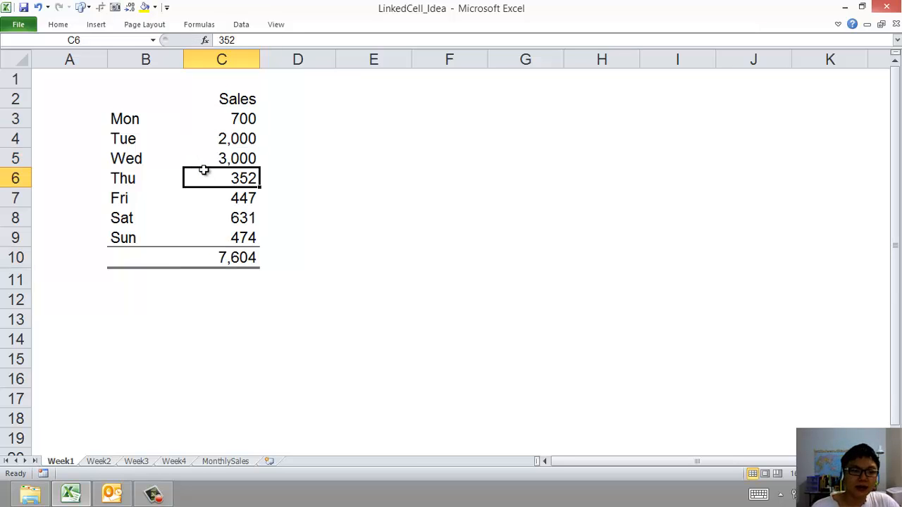
{"action": "left_click", "coordinate": [223, 256]}
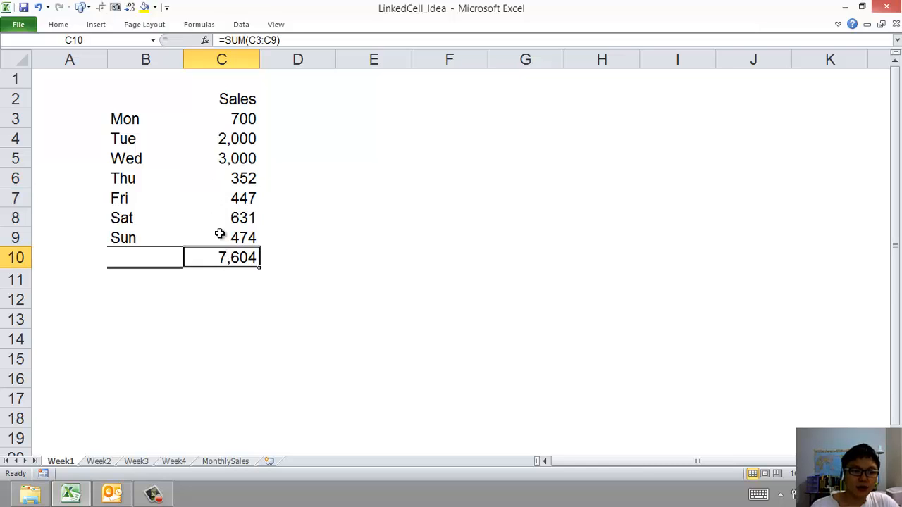
{"action": "left_click", "coordinate": [219, 461]}
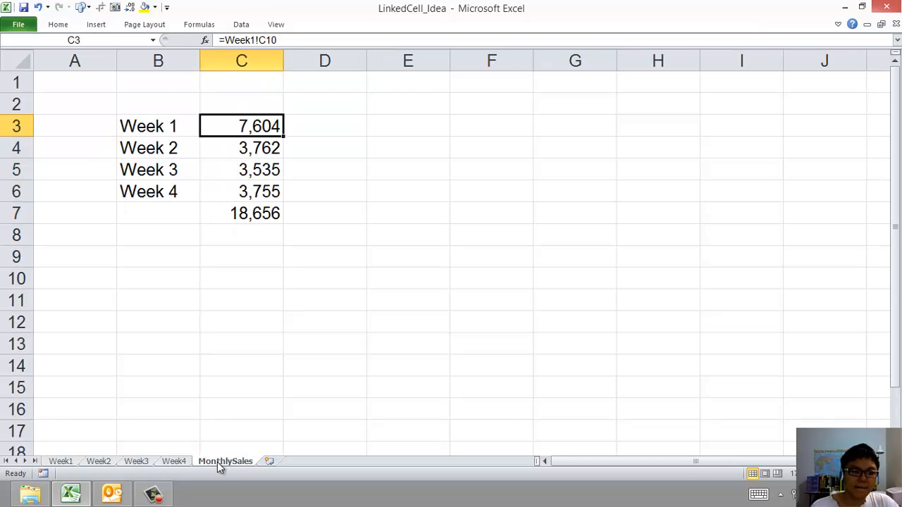
Step: Compare the Week1 total in C10 with the linked Week 1 figure on MonthlySales
{"action": "left_click", "coordinate": [225, 340]}
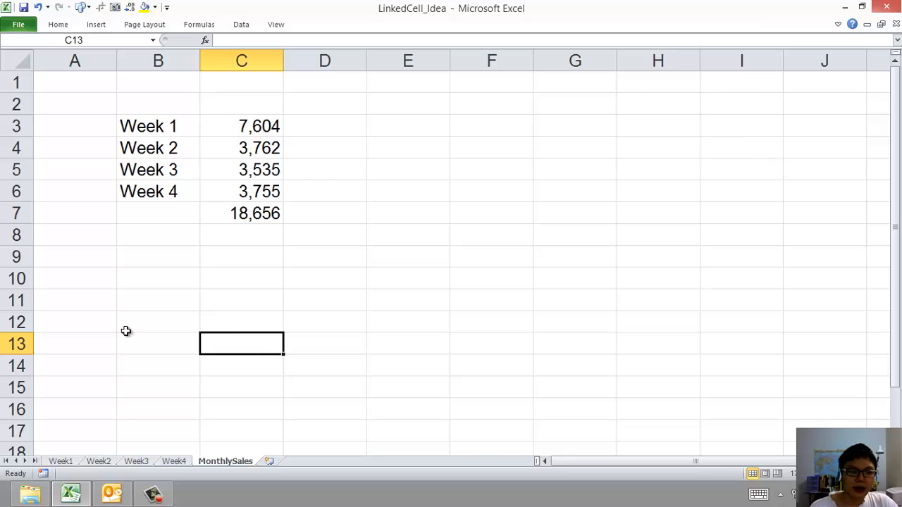
{"action": "left_click", "coordinate": [61, 462]}
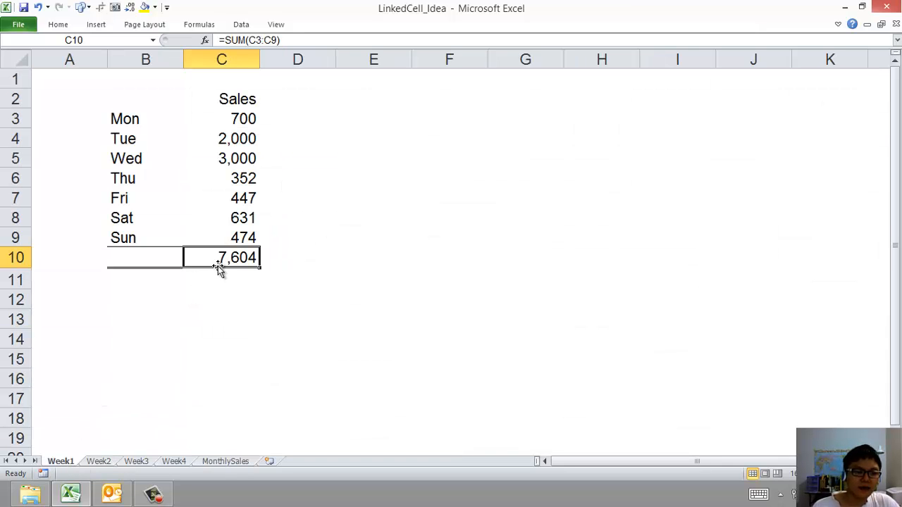
{"action": "left_click", "coordinate": [236, 462]}
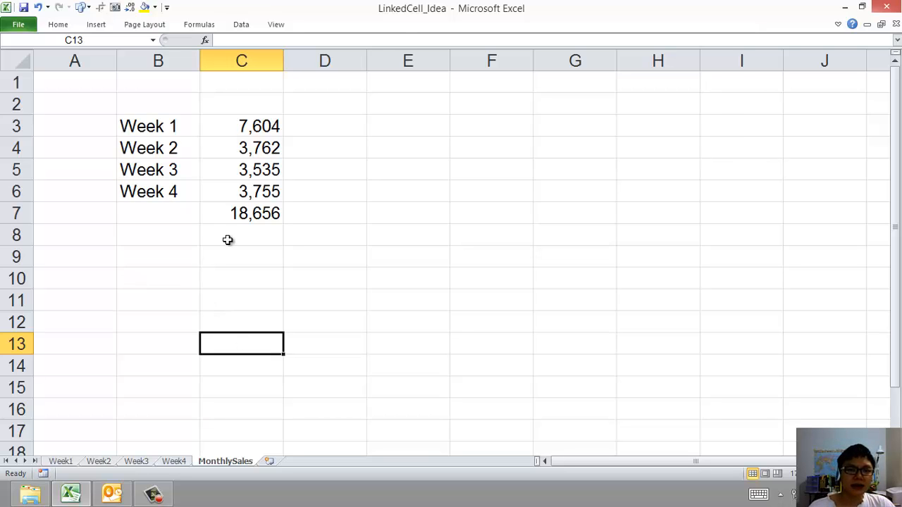
{"action": "left_click", "coordinate": [218, 276]}
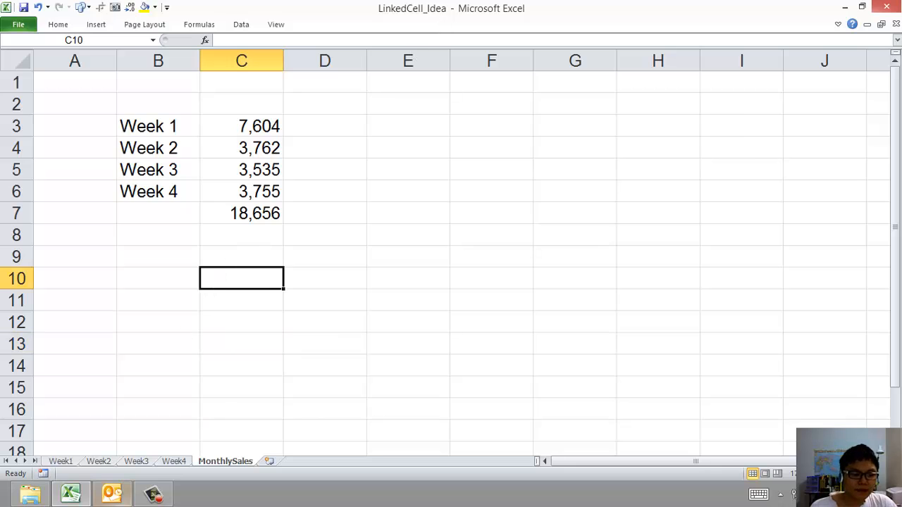
Step: Open a new blank workbook in its own maximized window and rename Sheet1 as Week1
{"action": "right_click", "coordinate": [80, 497]}
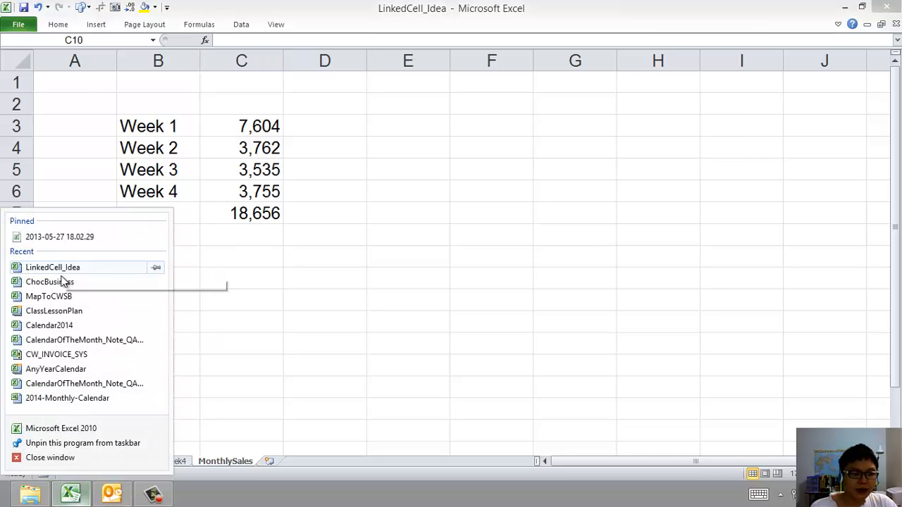
{"action": "left_click", "coordinate": [74, 429]}
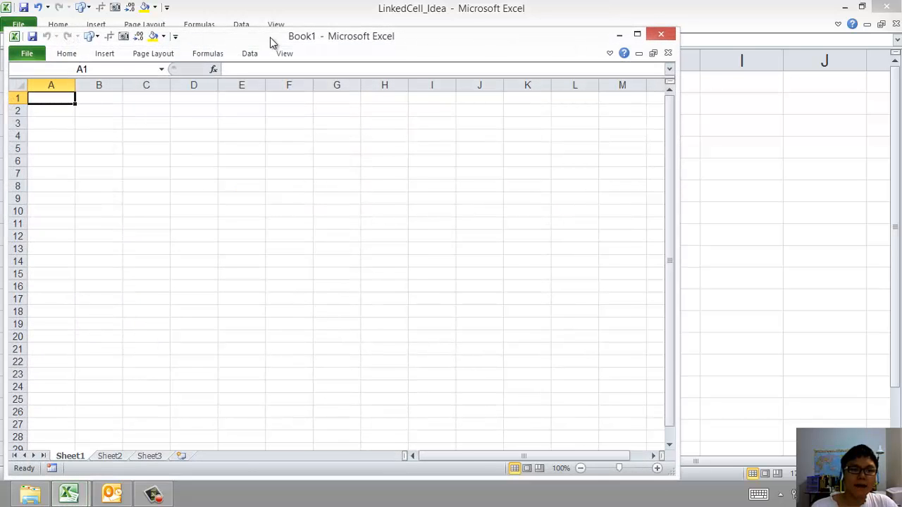
{"action": "double_click", "coordinate": [269, 37]}
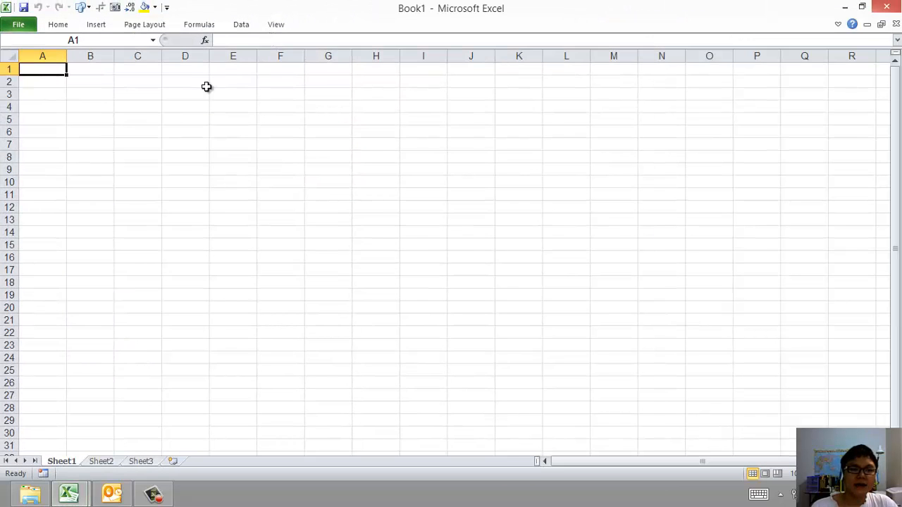
{"action": "double_click", "coordinate": [62, 461]}
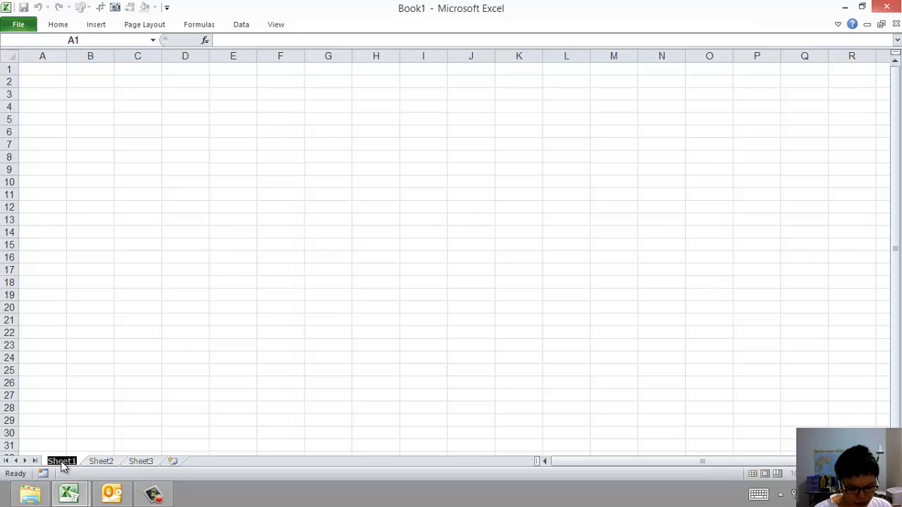
{"action": "type", "text": "Week1"}
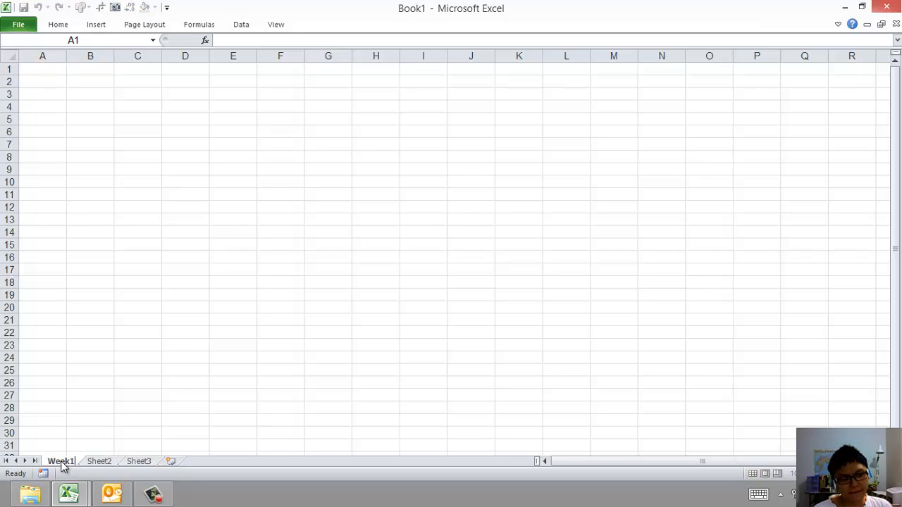
{"action": "key", "text": "Return"}
Step: Enter Mon in B3 of Week1 and fill the weekday series down to Sun in B9
{"action": "left_click", "coordinate": [81, 94]}
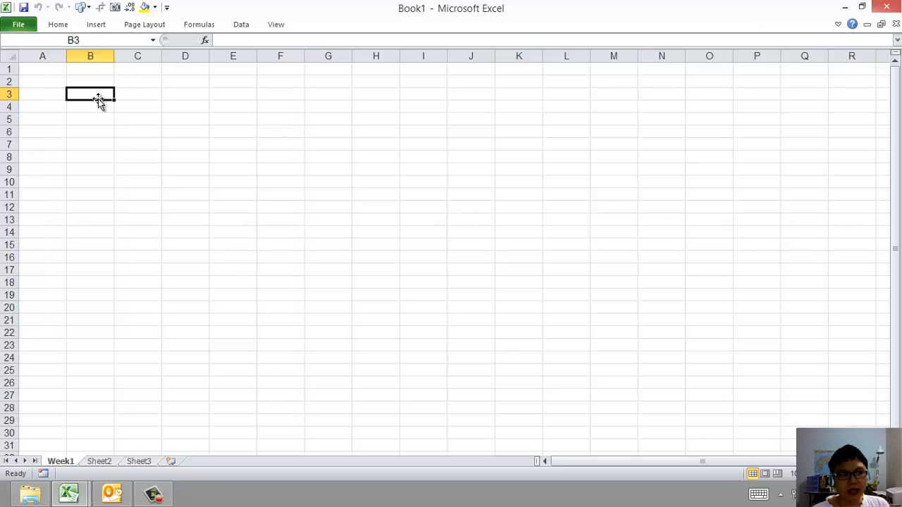
{"action": "type", "text": "Mon"}
{"action": "key", "text": "Return"}
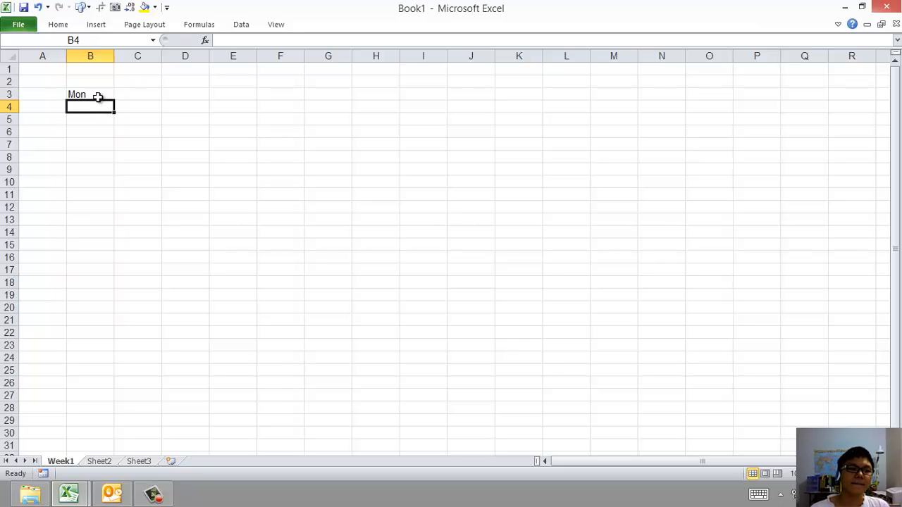
{"action": "left_click", "coordinate": [100, 89]}
{"action": "left_click_drag", "start_coordinate": [115, 101], "coordinate": [120, 179]}
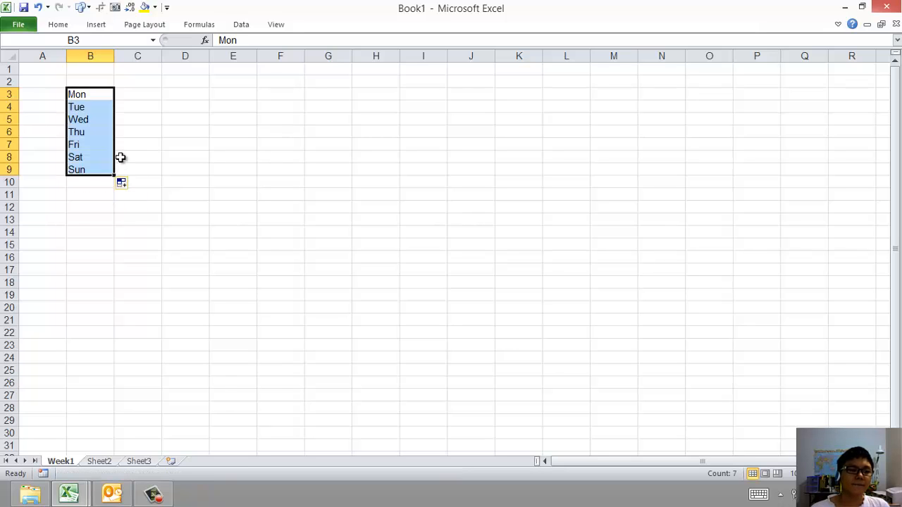
Step: Fill the daily sales cells C3:C9 of Week1 with 100 in one entry
{"action": "left_click", "coordinate": [152, 94]}
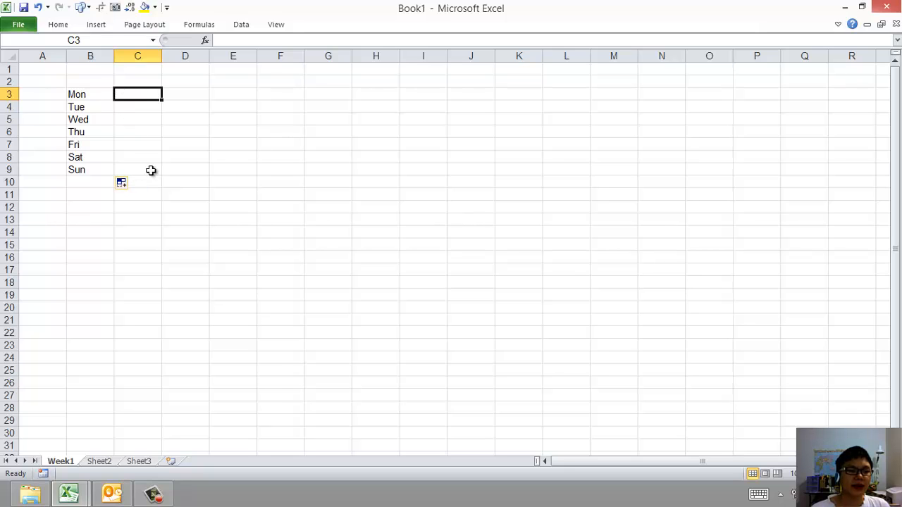
{"action": "left_click_drag", "start_coordinate": [138, 95], "coordinate": [151, 171]}
{"action": "scroll", "coordinate": [169, 155], "scroll_direction": "up", "scroll_amount": 5, "text": "ctrl"}
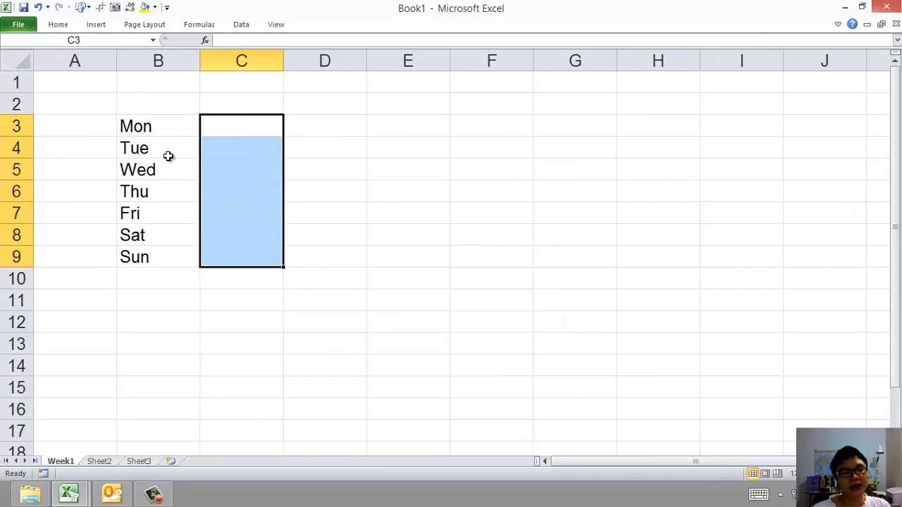
{"action": "scroll", "coordinate": [169, 156], "scroll_direction": "down", "scroll_amount": 2, "text": "ctrl"}
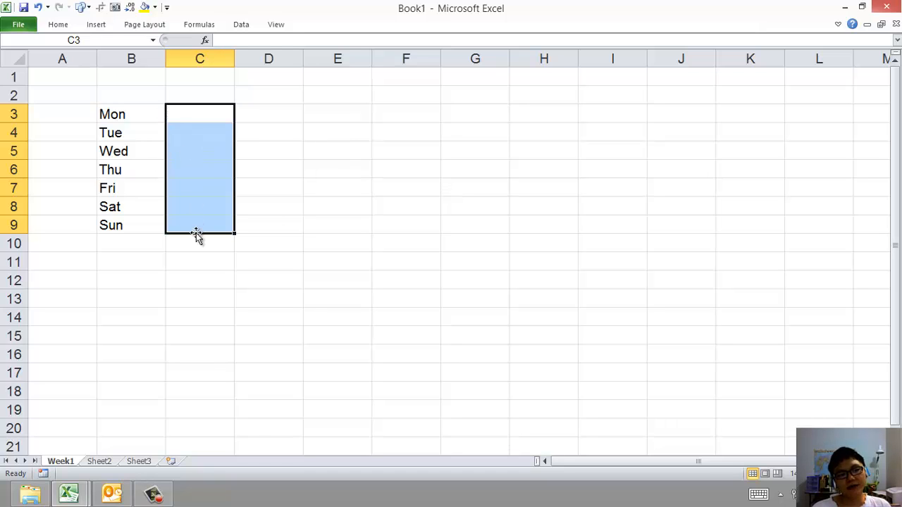
{"action": "type", "text": "100"}
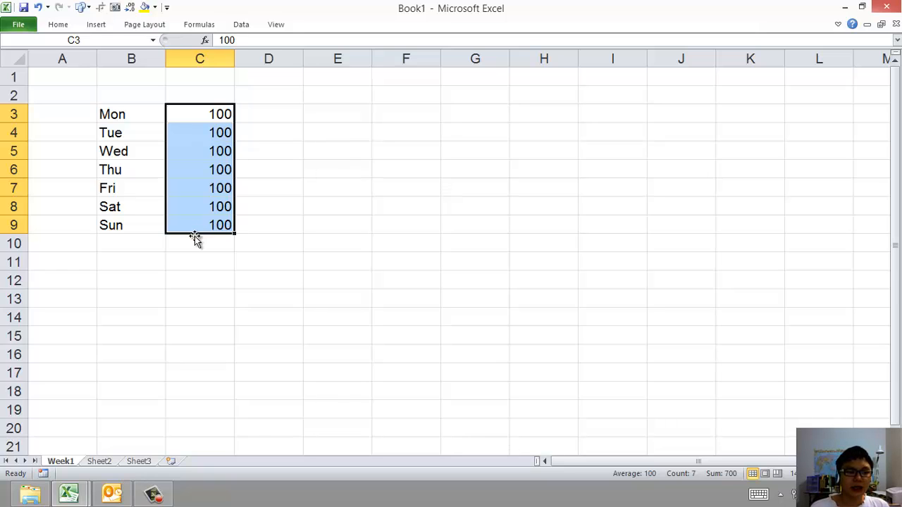
{"action": "left_click", "coordinate": [184, 243]}
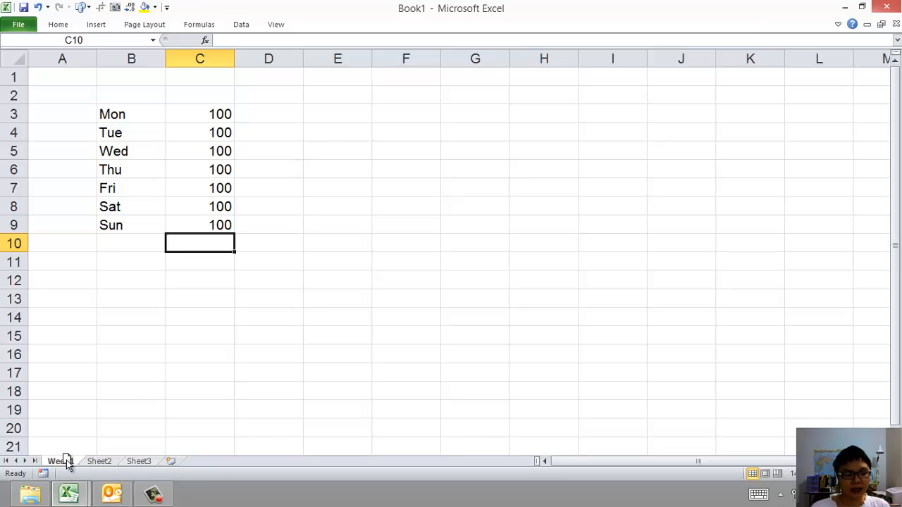
Step: Duplicate the Week1 sheet directly after itself and rename the copy as Week2
{"action": "left_click_drag", "start_coordinate": [67, 461], "coordinate": [162, 463]}
{"action": "double_click", "coordinate": [95, 462]}
{"action": "type", "text": "2"}
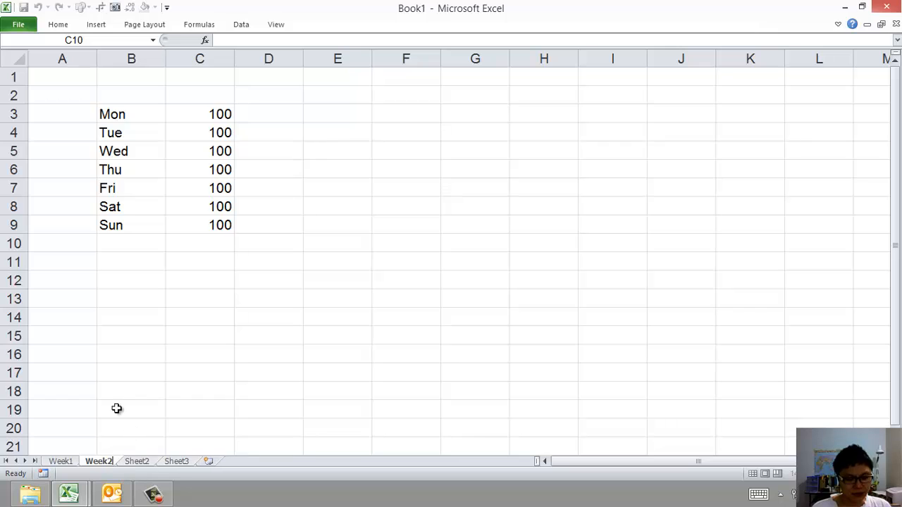
{"action": "left_click", "coordinate": [117, 409]}
Step: Duplicate the Week2 sheet directly after itself and rename the copy as Week3
{"action": "left_click_drag", "start_coordinate": [102, 463], "coordinate": [181, 465]}
{"action": "double_click", "coordinate": [143, 461]}
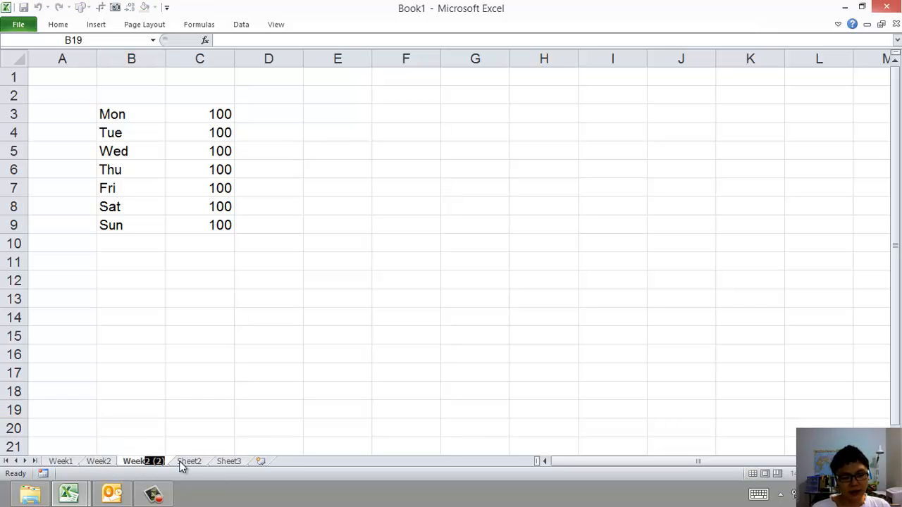
{"action": "type", "text": "3"}
{"action": "left_click", "coordinate": [105, 375]}
Step: Set all daily sales in C3:C9 of the Week2 sheet to 200 in one entry
{"action": "left_click", "coordinate": [98, 461]}
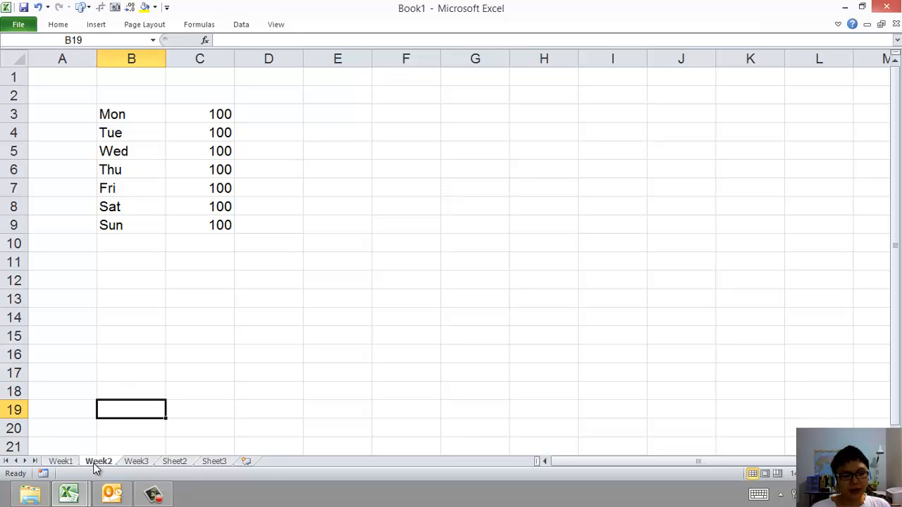
{"action": "left_click_drag", "start_coordinate": [192, 116], "coordinate": [199, 231]}
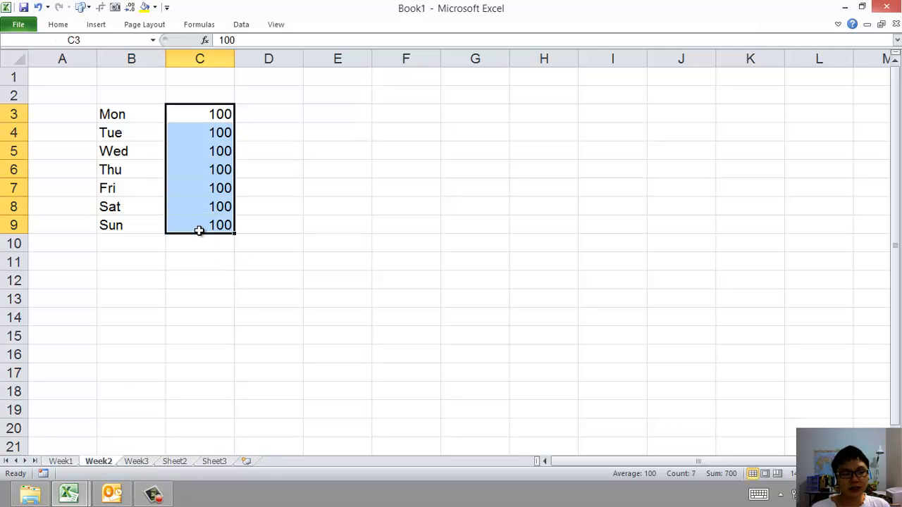
{"action": "scroll", "coordinate": [200, 233], "scroll_direction": "up", "scroll_amount": 3, "text": "ctrl"}
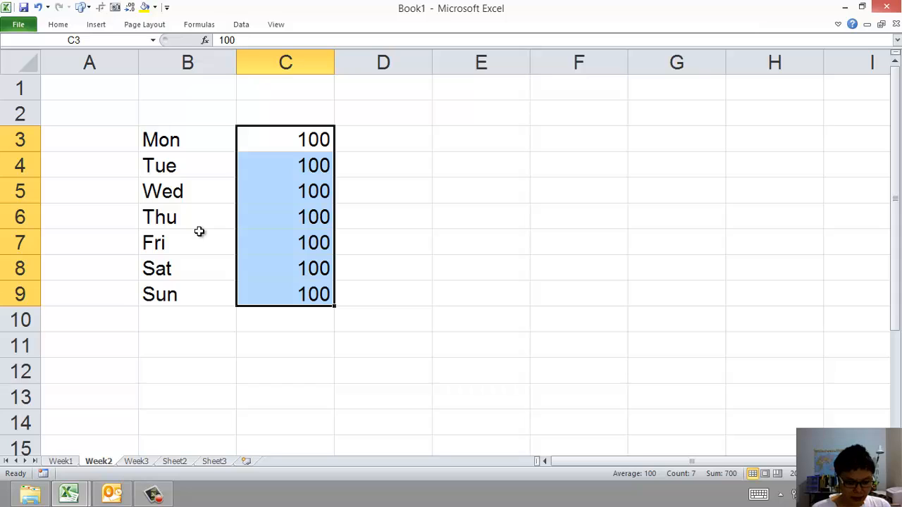
{"action": "type", "text": "200"}
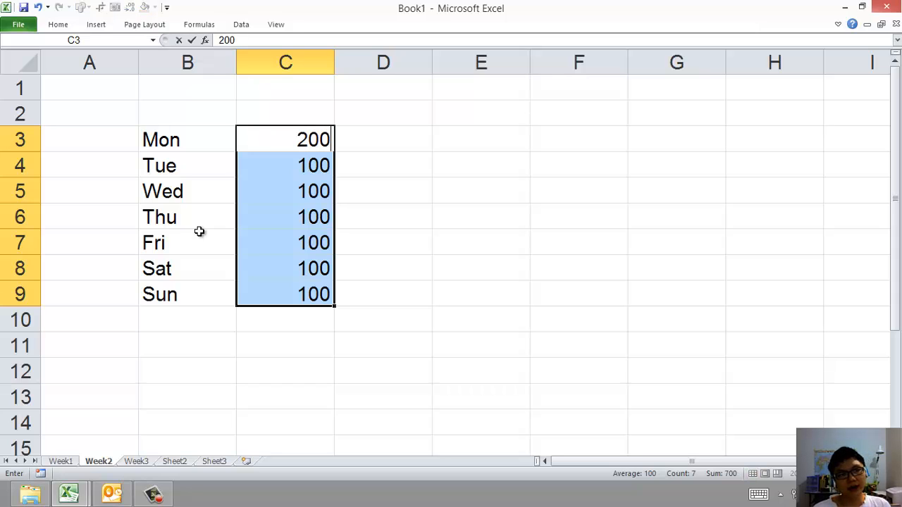
{"action": "key", "text": "ctrl+Return"}
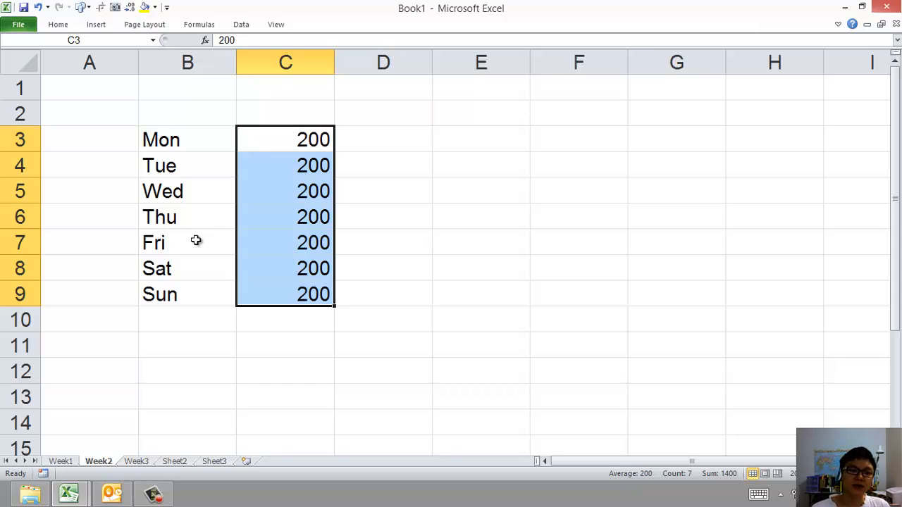
Step: Set all daily sales in C3:C9 of the Week3 sheet to 300 in one entry
{"action": "left_click", "coordinate": [136, 463]}
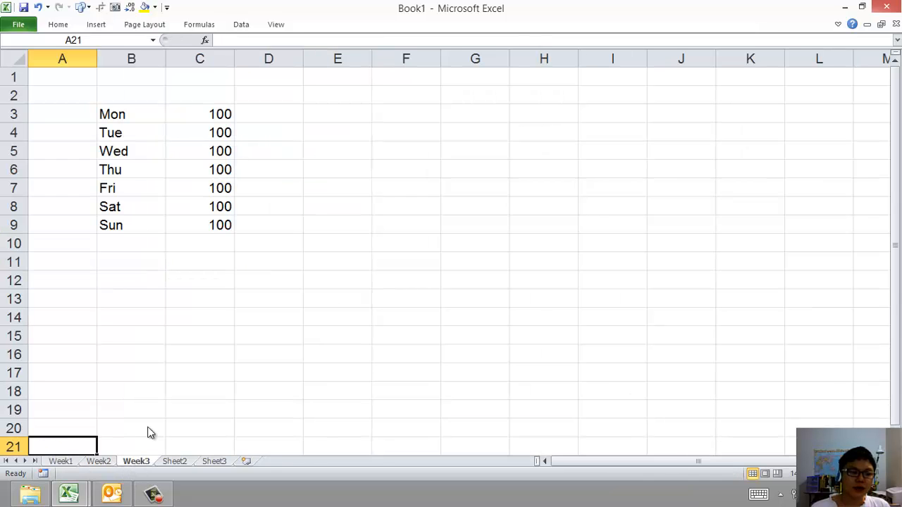
{"action": "left_click_drag", "start_coordinate": [185, 116], "coordinate": [207, 227]}
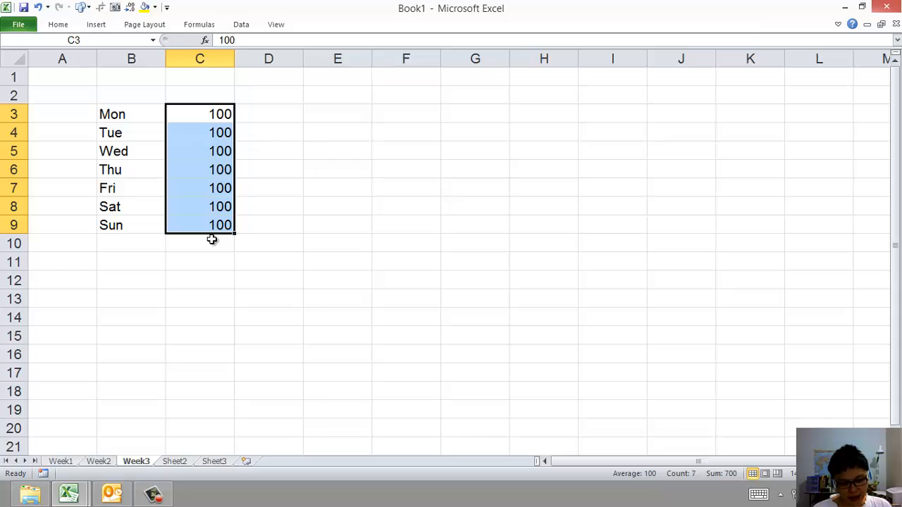
{"action": "type", "text": "30"}
{"action": "key", "text": "ctrl+Return"}
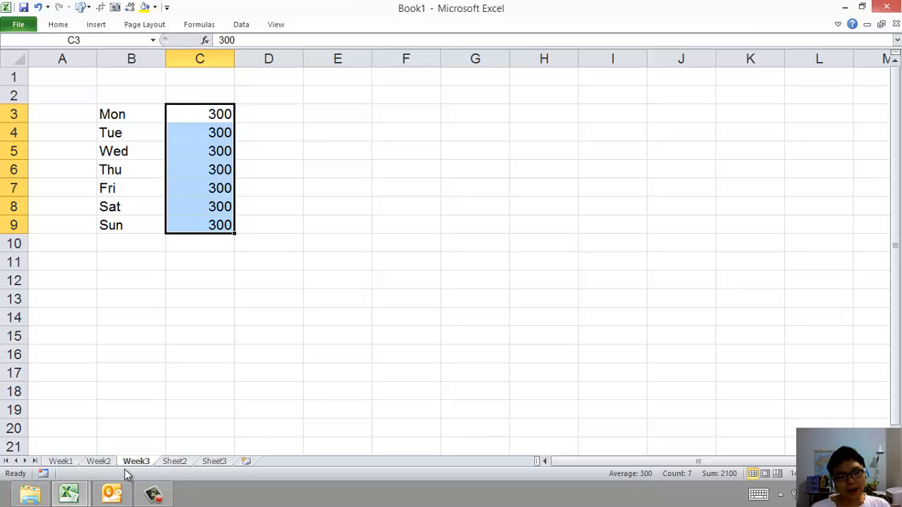
Step: Duplicate the Week3 sheet directly after itself and rename the copy as Week4
{"action": "left_click_drag", "start_coordinate": [141, 463], "coordinate": [167, 465]}
{"action": "double_click", "coordinate": [182, 462]}
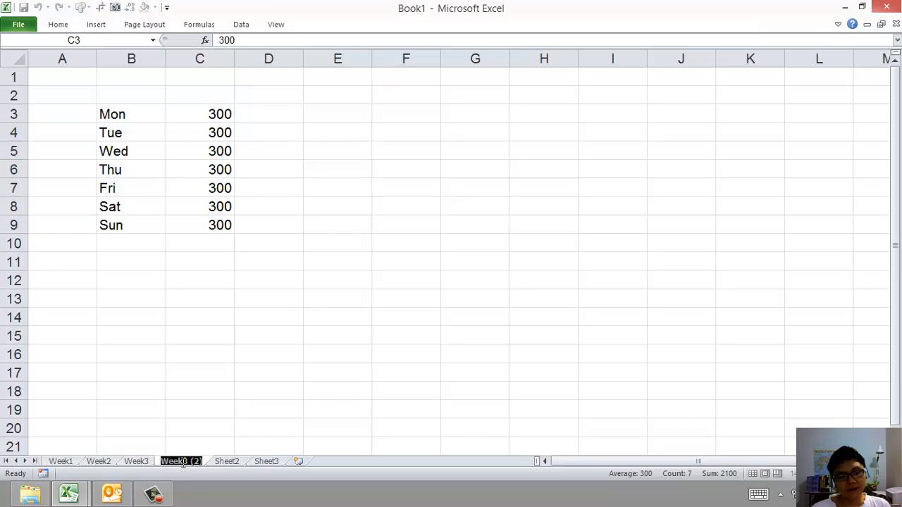
{"action": "type", "text": "Week4"}
{"action": "left_click", "coordinate": [168, 337]}
Step: Set all daily sales in C3:C9 of the Week4 sheet to 400 in one entry
{"action": "left_click_drag", "start_coordinate": [177, 112], "coordinate": [187, 228]}
{"action": "type", "text": "400"}
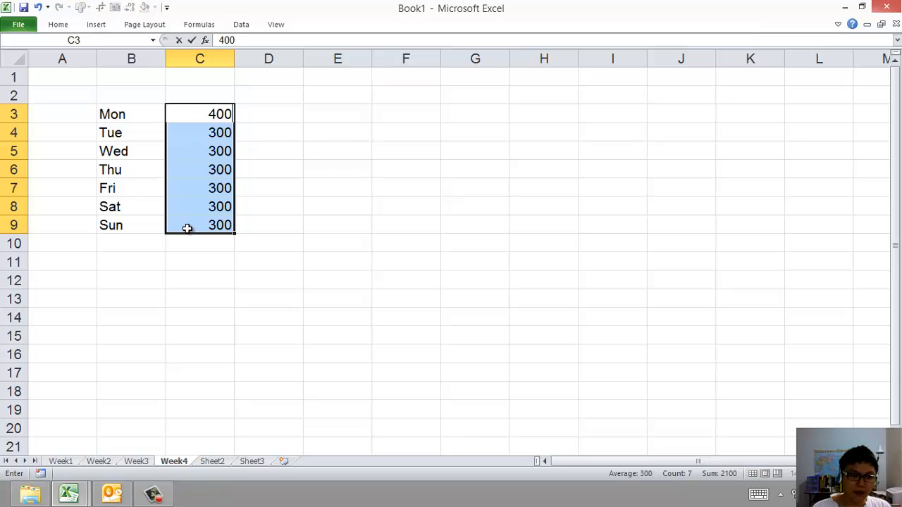
{"action": "key", "text": "ctrl+Return"}
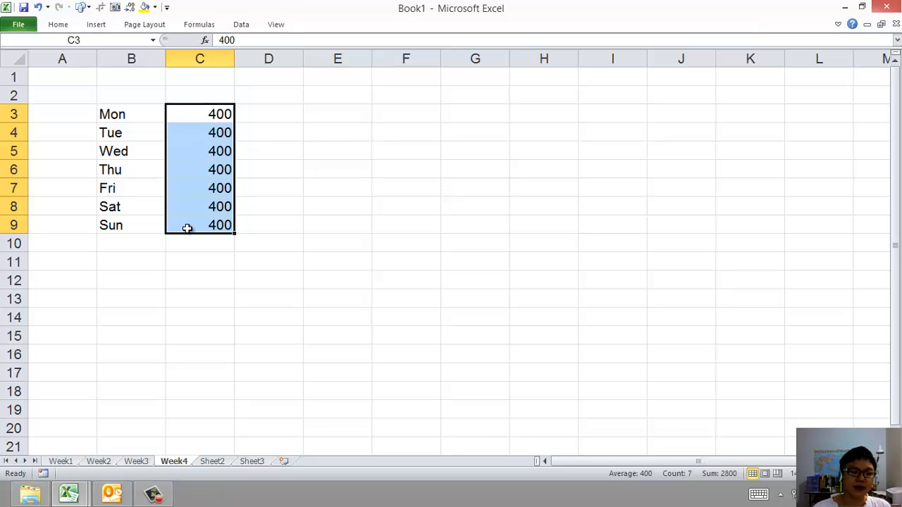
{"action": "left_click", "coordinate": [154, 355]}
Step: Review the daily sales on the Week1 to Week4 sheets and return to the empty total cell C10 on Week1
{"action": "left_click", "coordinate": [61, 462]}
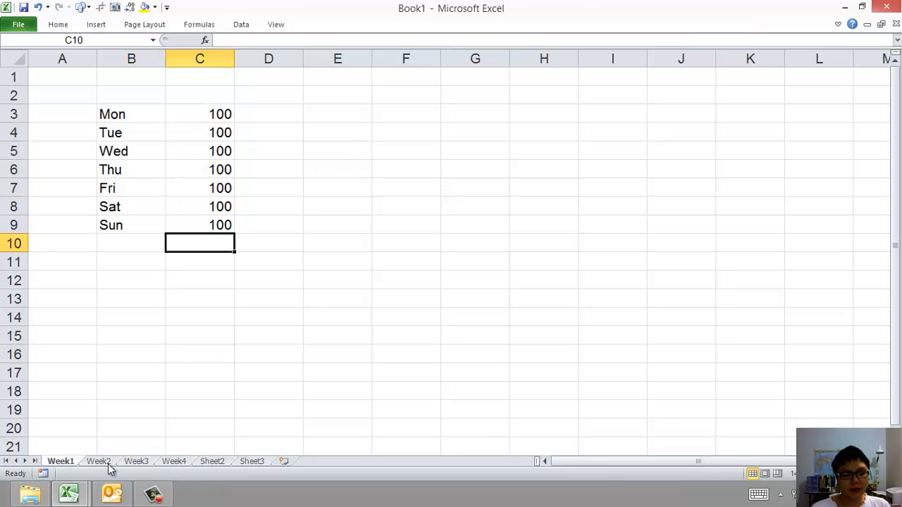
{"action": "left_click", "coordinate": [99, 461]}
{"action": "left_click", "coordinate": [136, 462]}
{"action": "left_click", "coordinate": [173, 462]}
{"action": "left_click", "coordinate": [62, 462]}
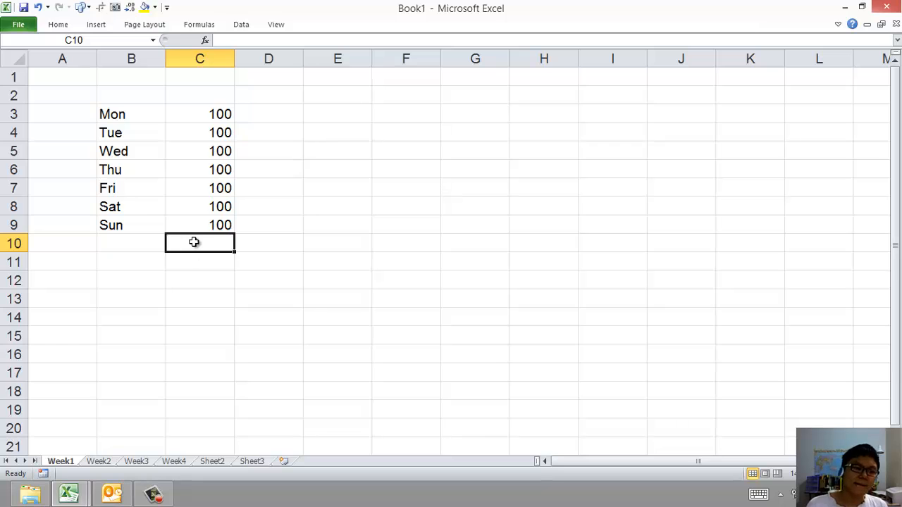
{"action": "left_click", "coordinate": [105, 462]}
{"action": "left_click", "coordinate": [137, 462]}
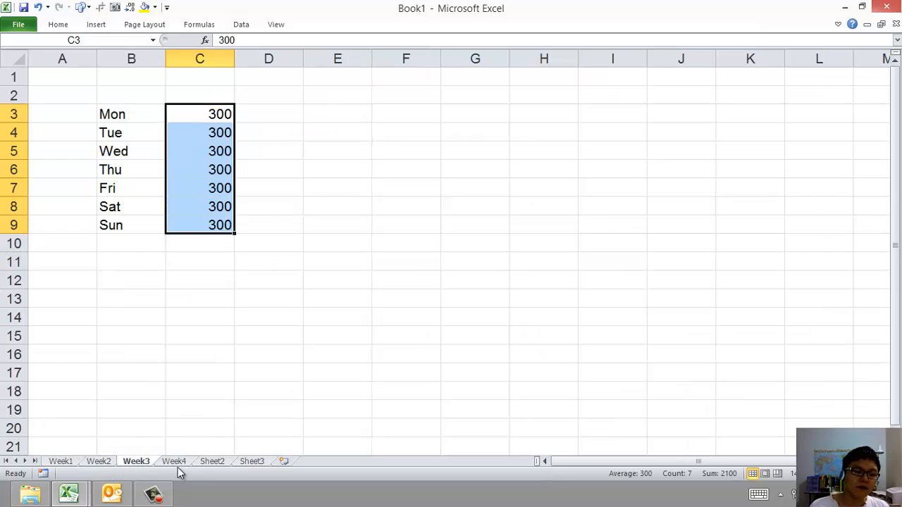
{"action": "left_click", "coordinate": [62, 462]}
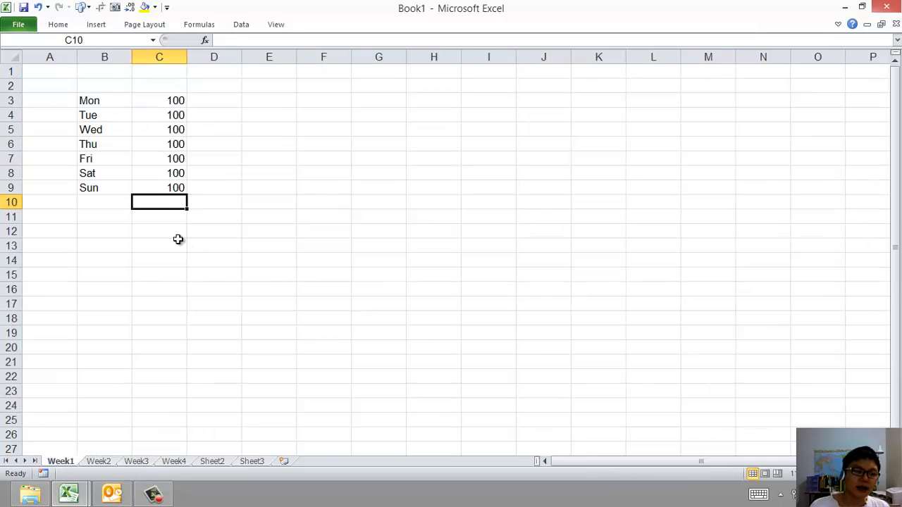
{"action": "scroll", "coordinate": [158, 211], "scroll_direction": "up", "scroll_amount": 1}
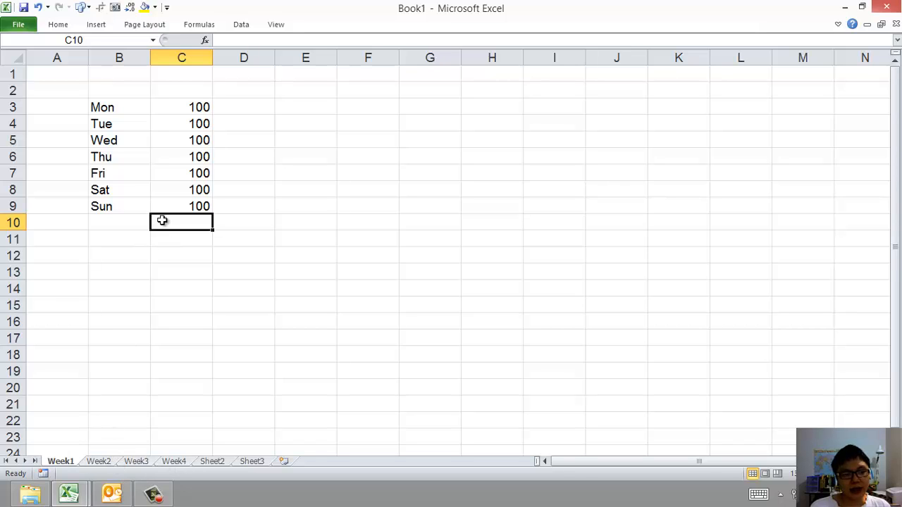
Step: Group the Week1 to Week4 sheets, enter =SUM(C3:C9) in C10 on all of them at once, and check the Week2 formula
{"action": "left_click", "coordinate": [102, 462]}
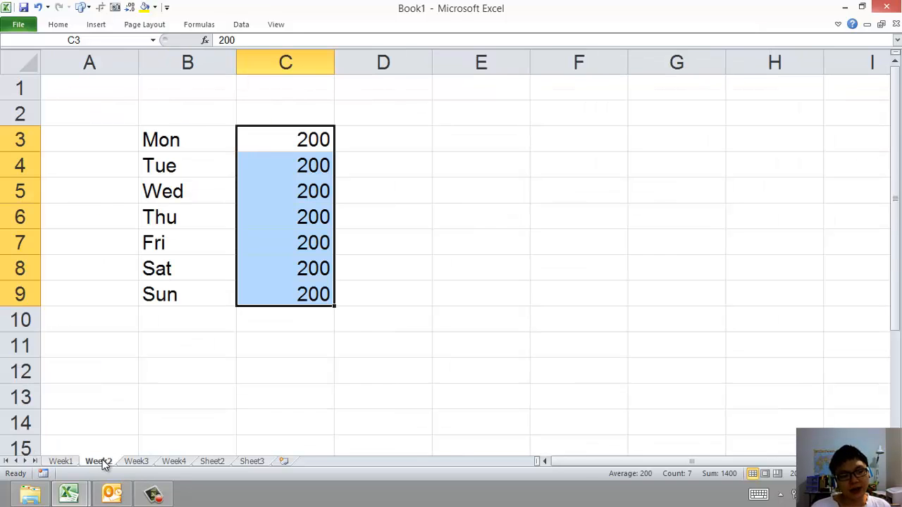
{"action": "left_click", "coordinate": [73, 463]}
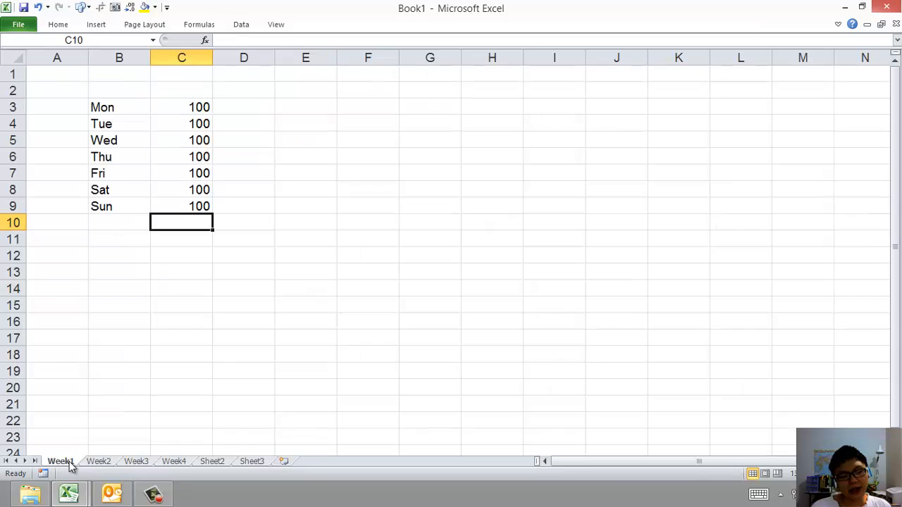
{"action": "left_click", "coordinate": [179, 459], "text": "shift"}
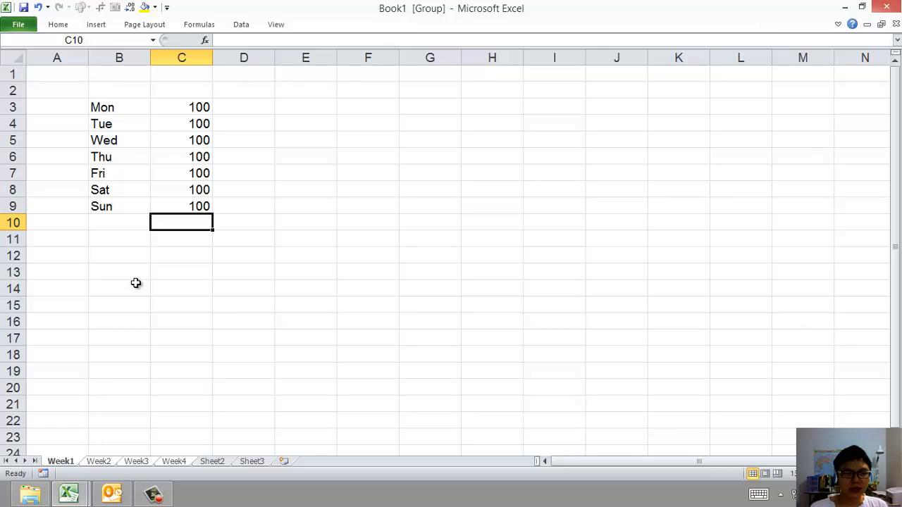
{"action": "type", "text": "="}
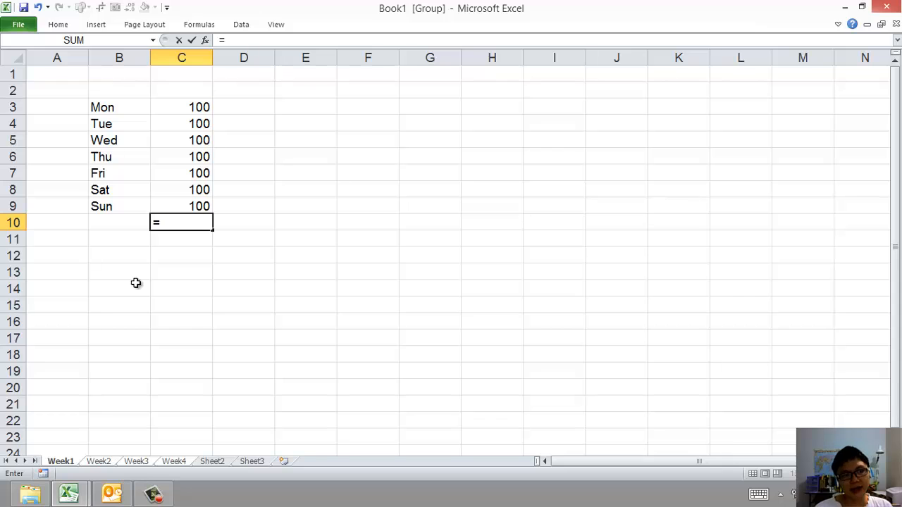
{"action": "type", "text": "sum("}
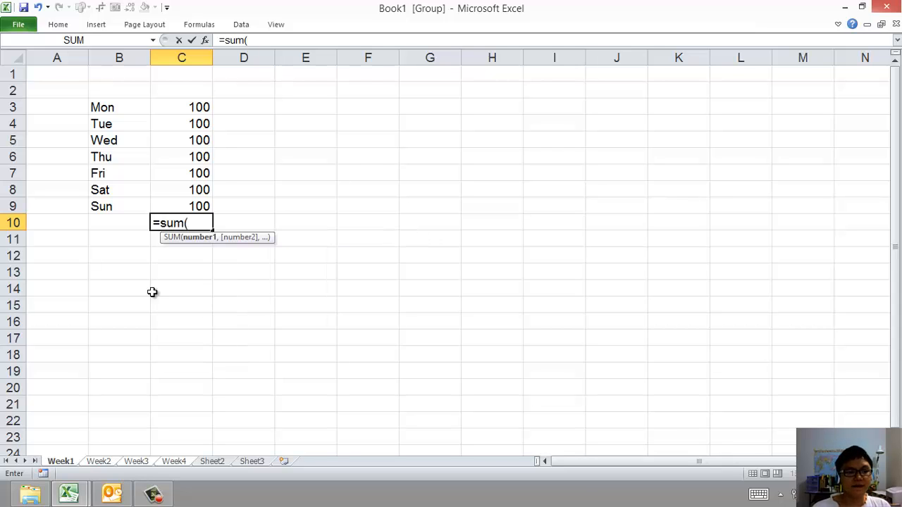
{"action": "left_click_drag", "start_coordinate": [189, 109], "coordinate": [187, 198]}
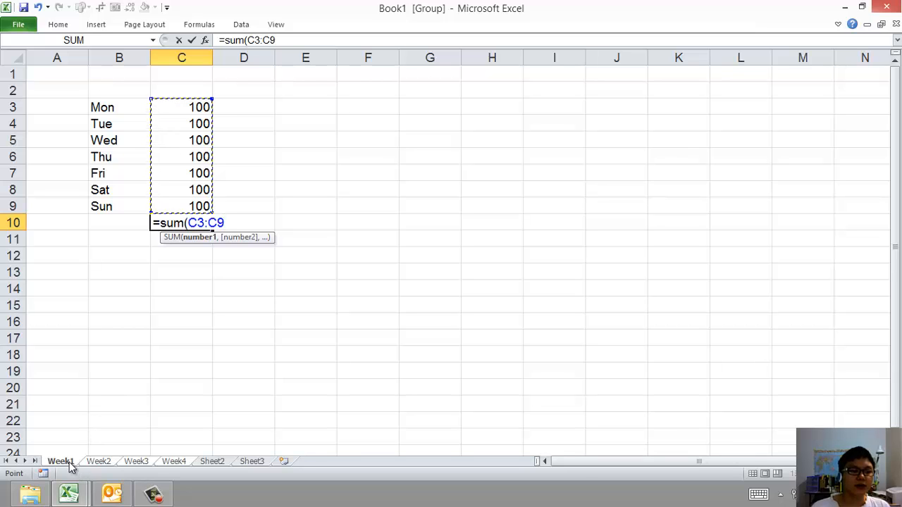
{"action": "type", "text": ")"}
{"action": "key", "text": "Return"}
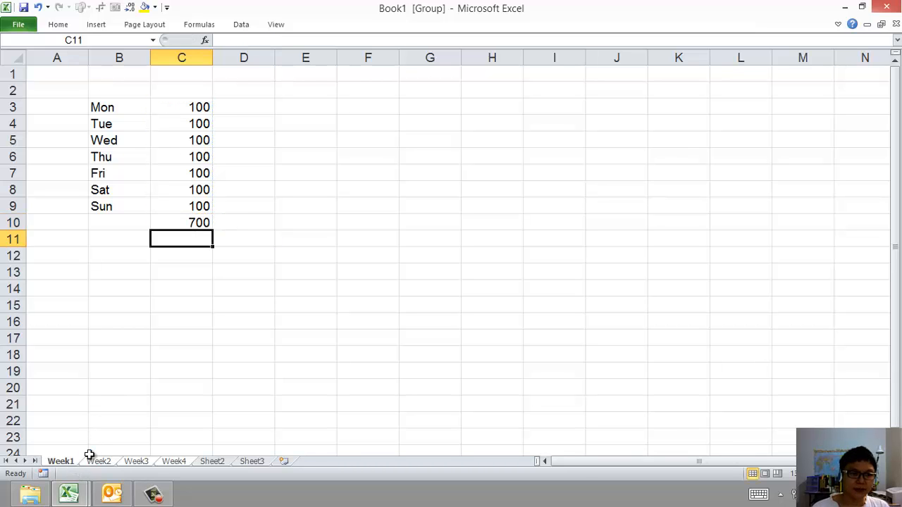
{"action": "left_click", "coordinate": [97, 462]}
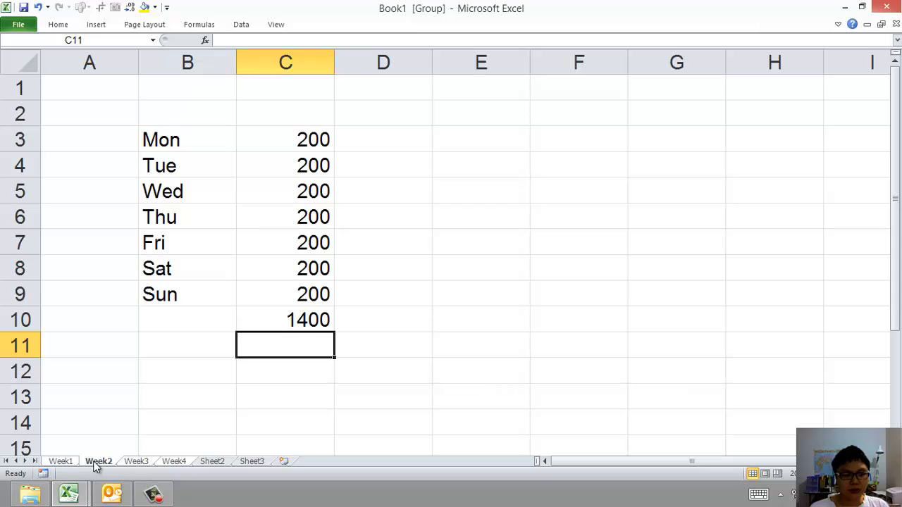
{"action": "left_click", "coordinate": [251, 324]}
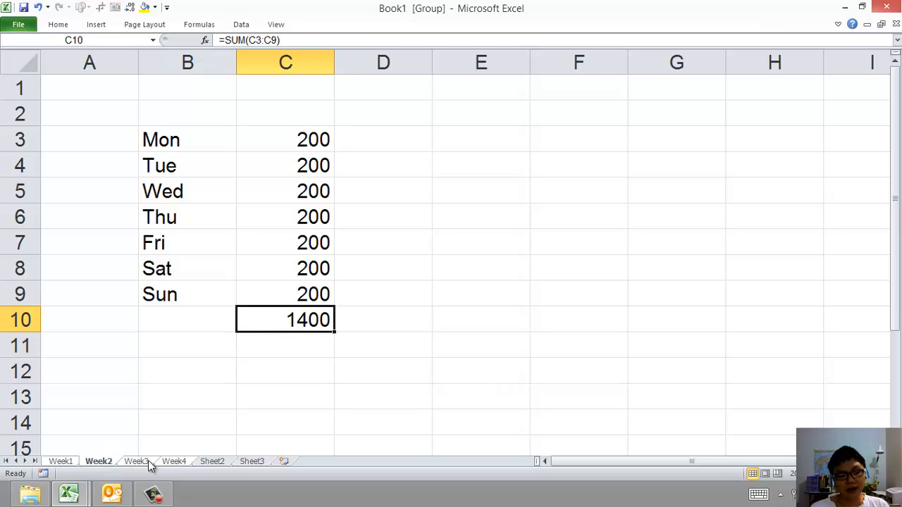
{"action": "left_click", "coordinate": [69, 465]}
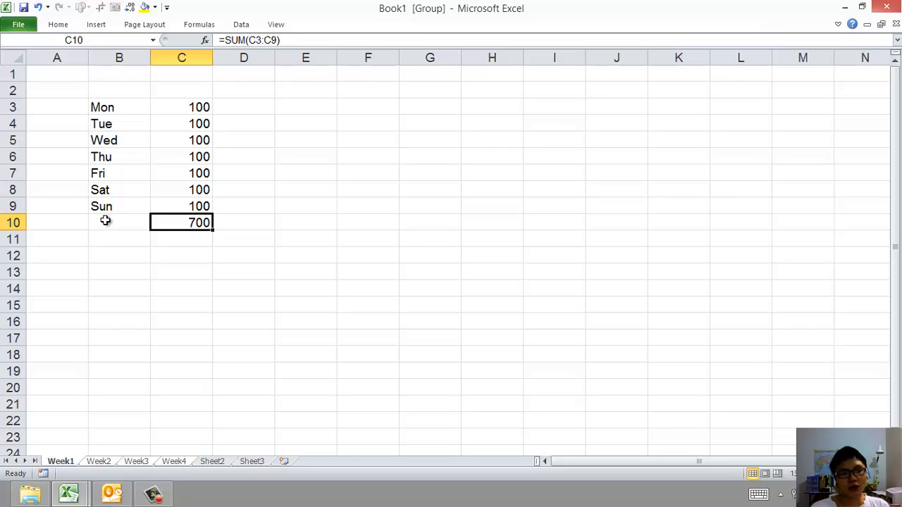
Step: Rename Sheet2 as Monthly Report
{"action": "left_click", "coordinate": [210, 461]}
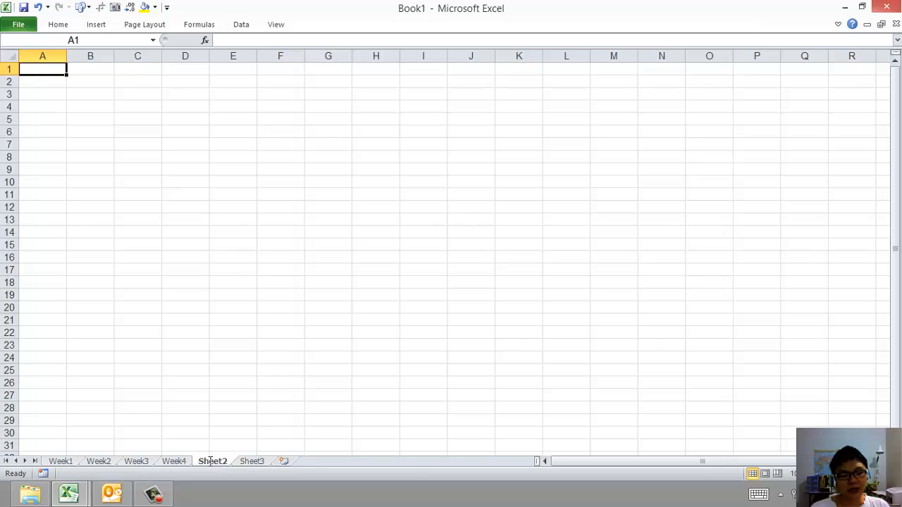
{"action": "double_click", "coordinate": [210, 462]}
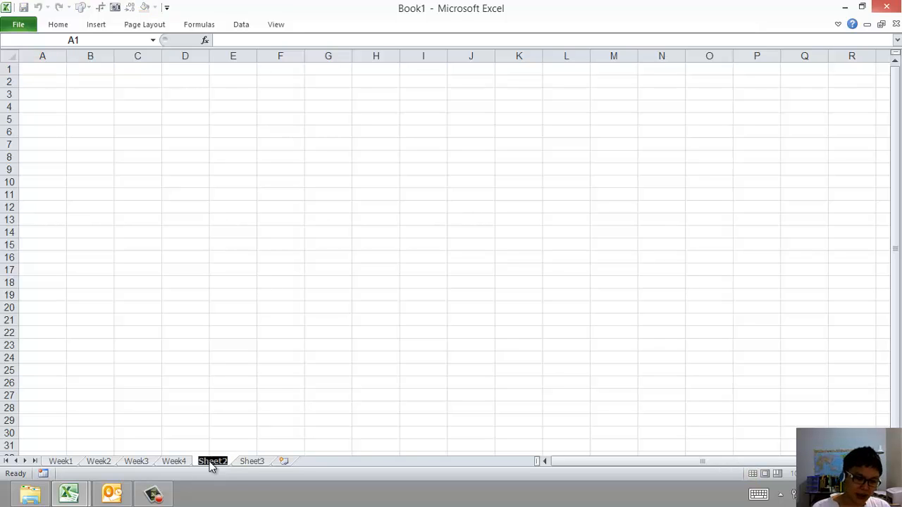
{"action": "type", "text": "Monthly Report"}
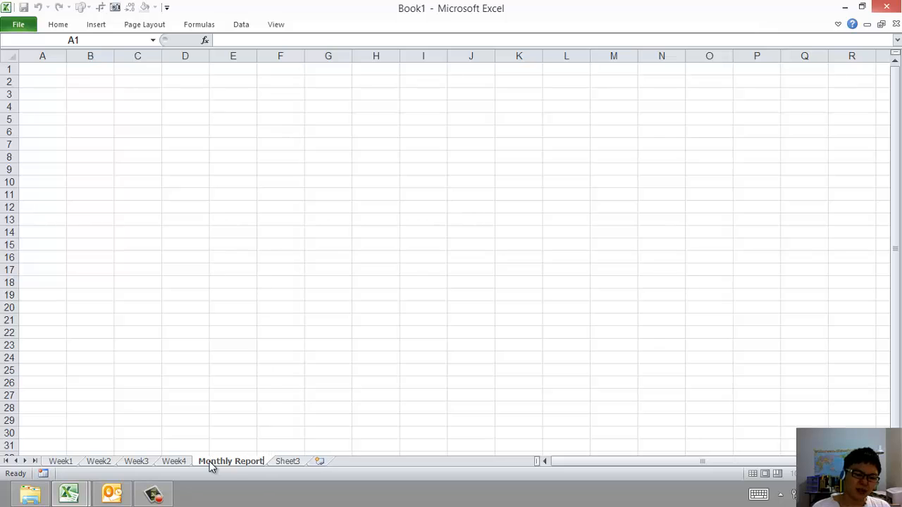
{"action": "key", "text": "Return"}
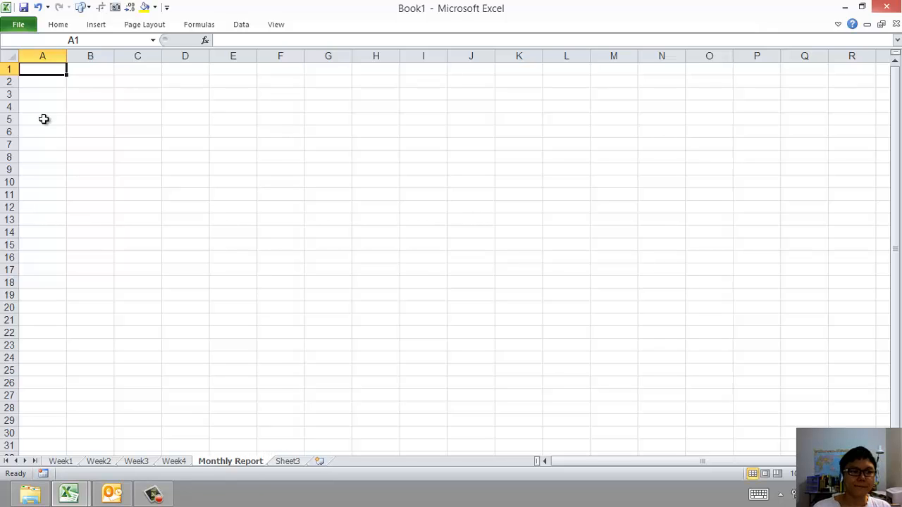
Step: List the labels Week 1 to Week 4 in B3:B6 of the Monthly Report sheet by filling down from Week 1
{"action": "left_click", "coordinate": [86, 95]}
{"action": "type", "text": "e"}
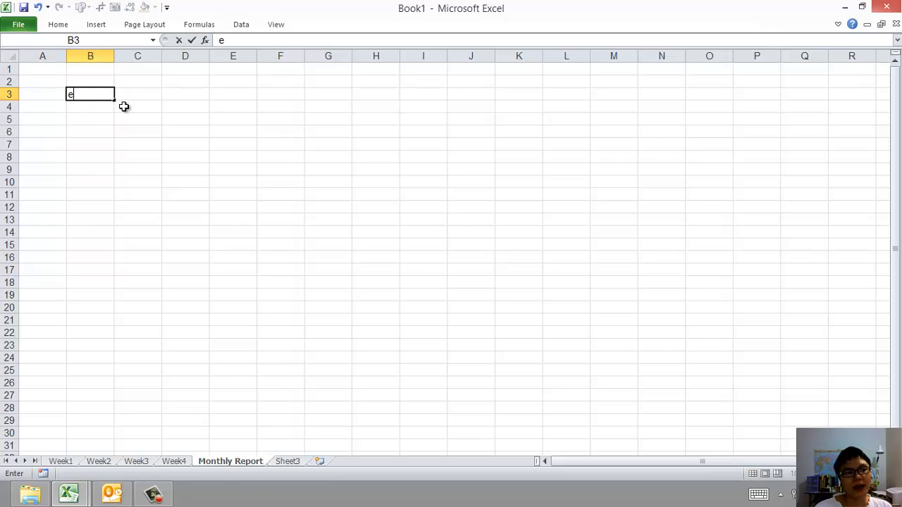
{"action": "type", "text": "Week 1"}
{"action": "key", "text": "Return"}
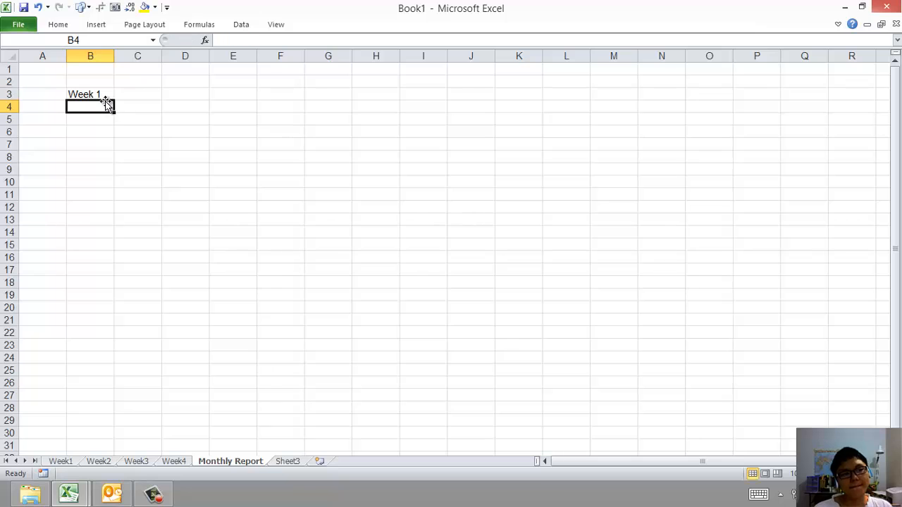
{"action": "left_click", "coordinate": [94, 90]}
{"action": "left_click_drag", "start_coordinate": [112, 101], "coordinate": [115, 139]}
Step: Look up the Week1 total and enter it as the fixed value 700 in C3 of the Monthly Report sheet
{"action": "left_click", "coordinate": [129, 91]}
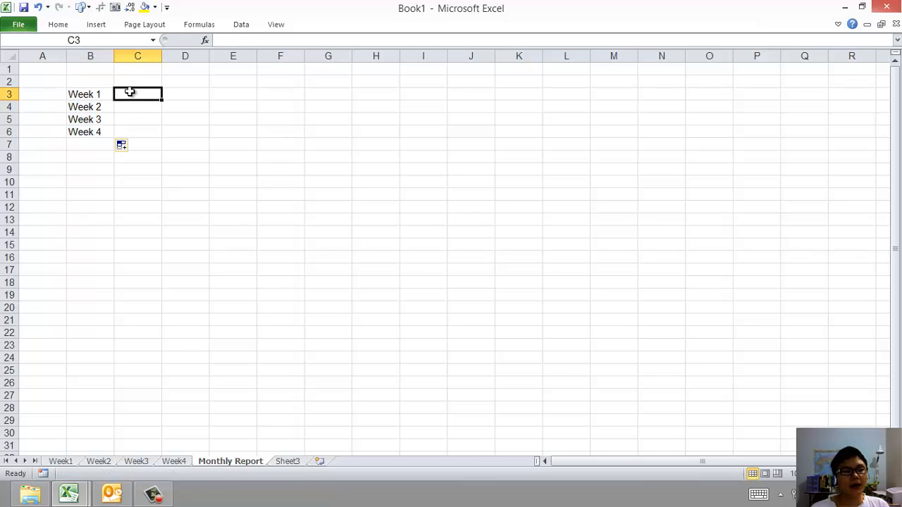
{"action": "left_click", "coordinate": [70, 462]}
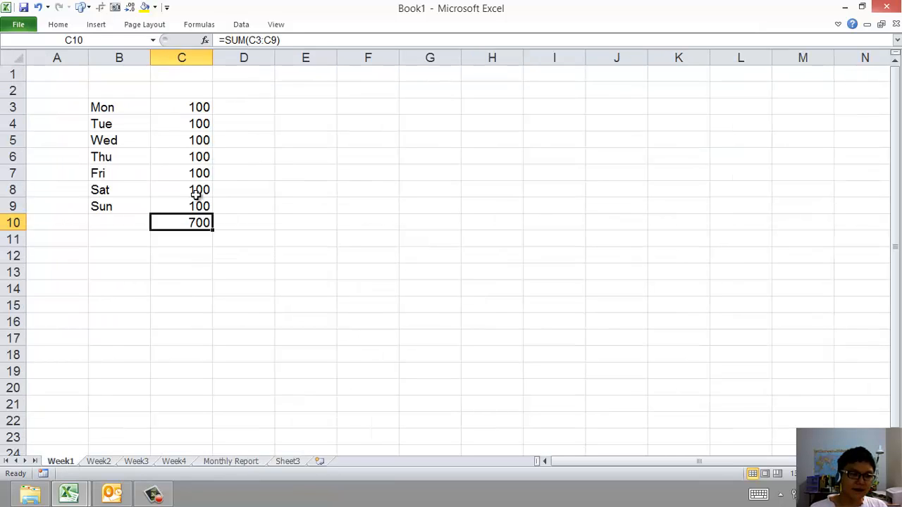
{"action": "left_click", "coordinate": [233, 462]}
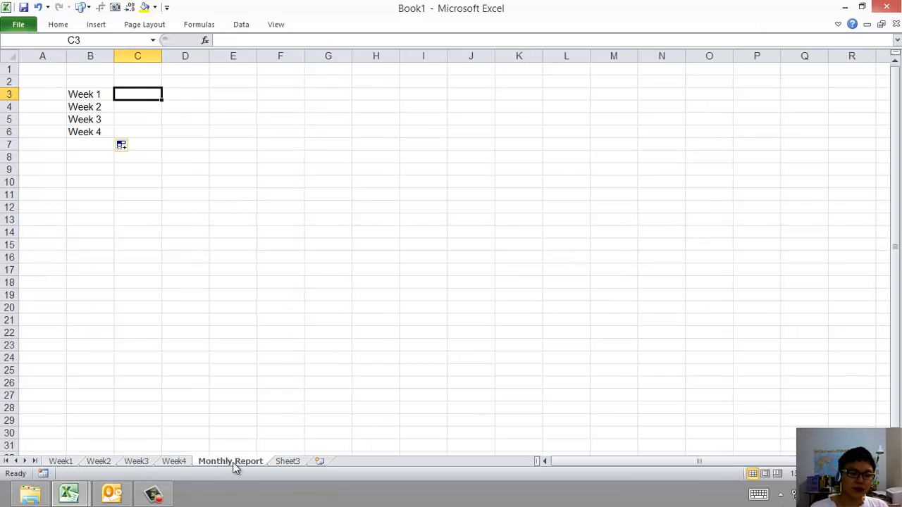
{"action": "type", "text": "700"}
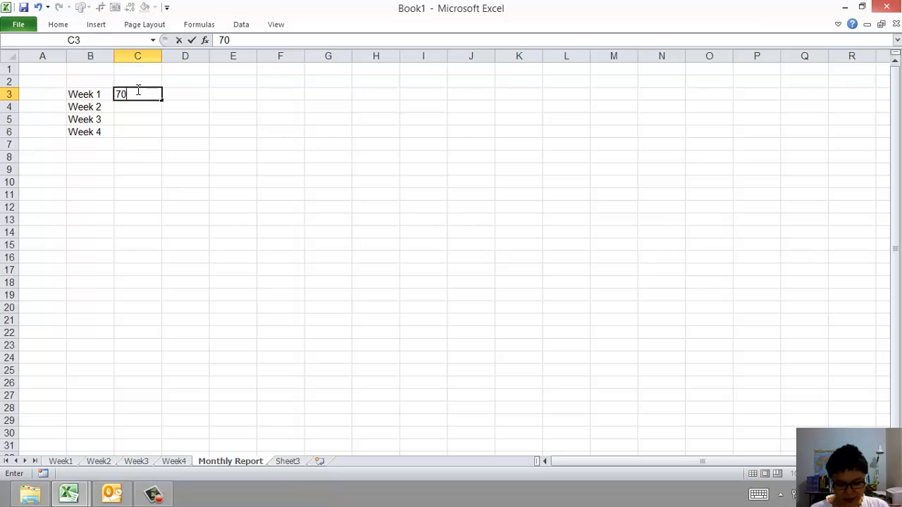
{"action": "left_click", "coordinate": [154, 205]}
Step: Set Monday's sales in C3 of the Week1 sheet to 200 and check the recalculated total in C10
{"action": "left_click", "coordinate": [71, 462]}
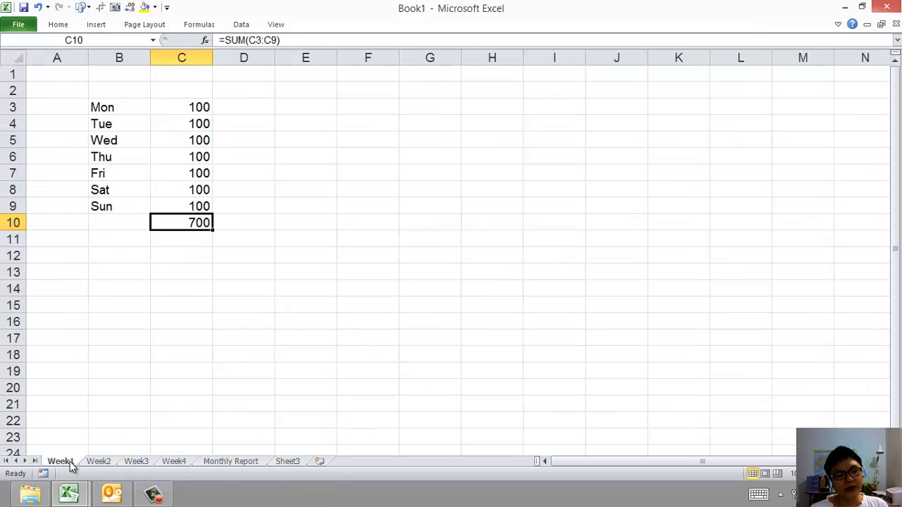
{"action": "left_click", "coordinate": [179, 105]}
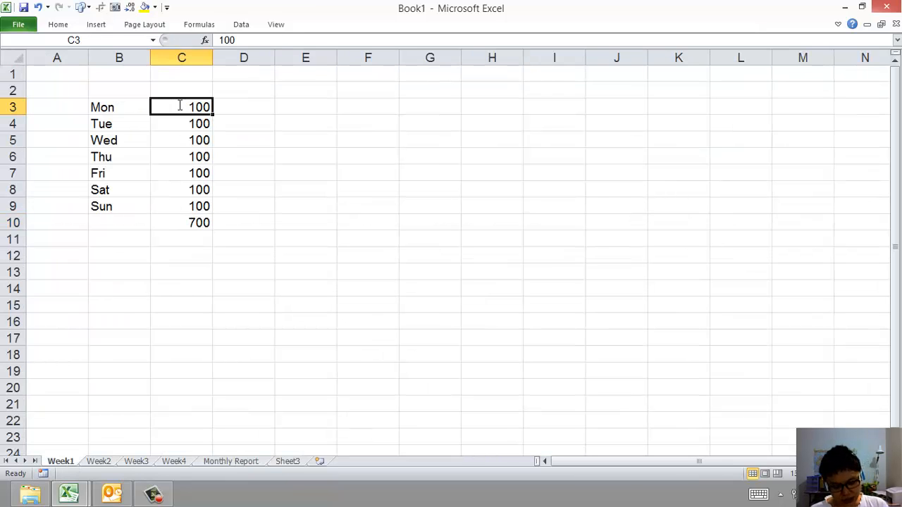
{"action": "type", "text": "200"}
{"action": "key", "text": "Return"}
{"action": "left_click", "coordinate": [200, 224]}
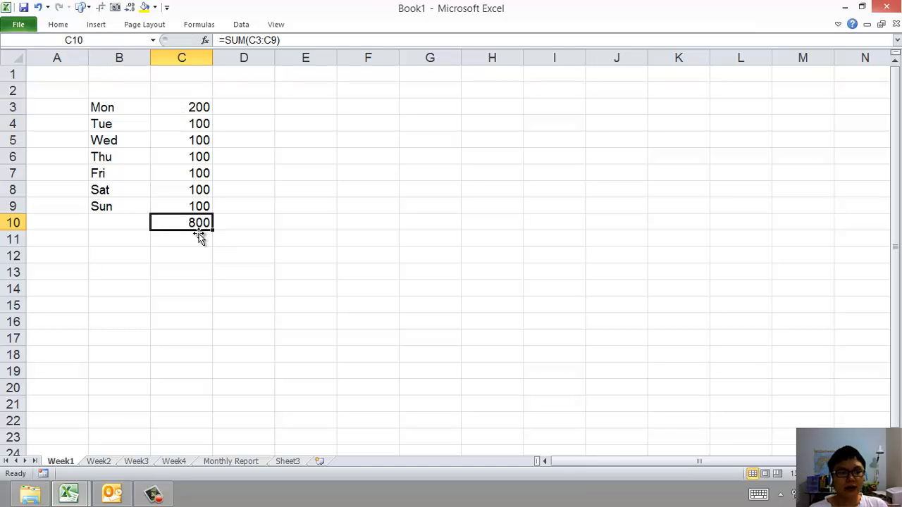
Step: Compare the Week 1 amount on the Monthly Report sheet and overwrite C3 manually with 800
{"action": "left_click", "coordinate": [237, 461]}
{"action": "left_click", "coordinate": [149, 97]}
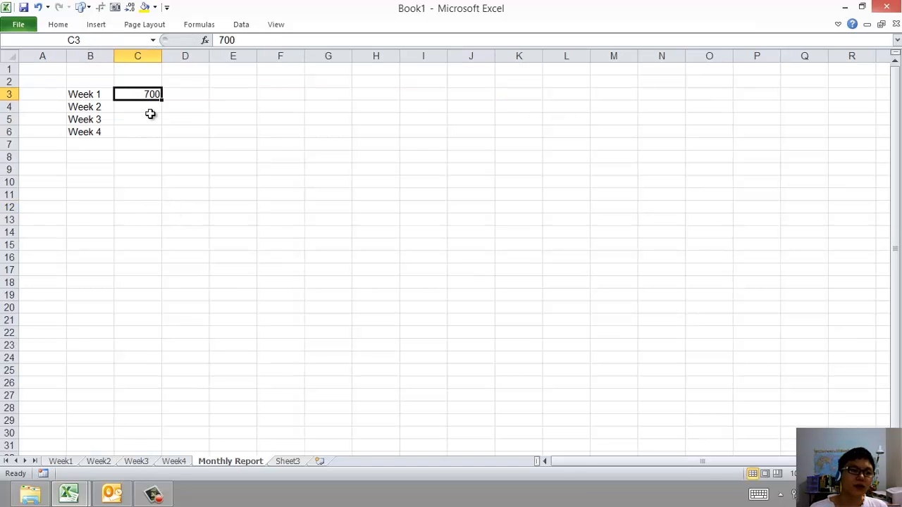
{"action": "scroll", "coordinate": [174, 147], "scroll_direction": "up", "scroll_amount": 6, "text": "ctrl"}
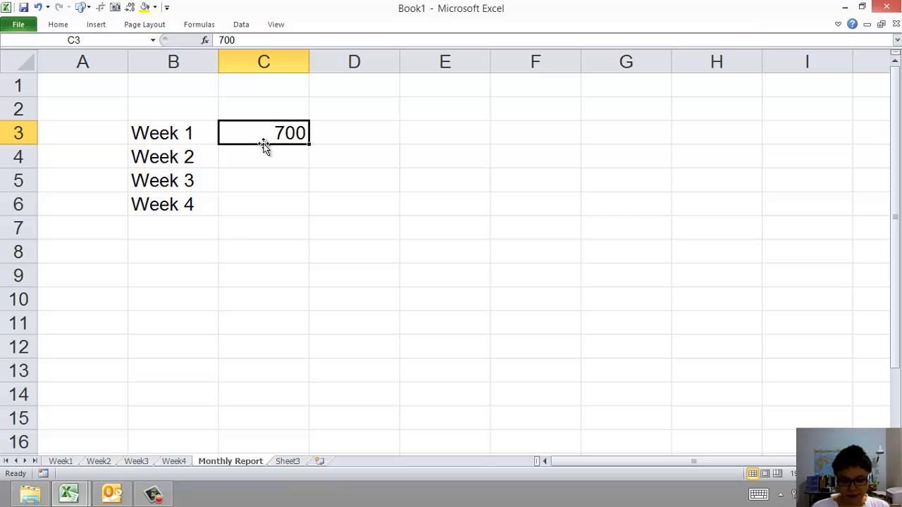
{"action": "type", "text": "8000"}
{"action": "key", "text": "BackSpace"}
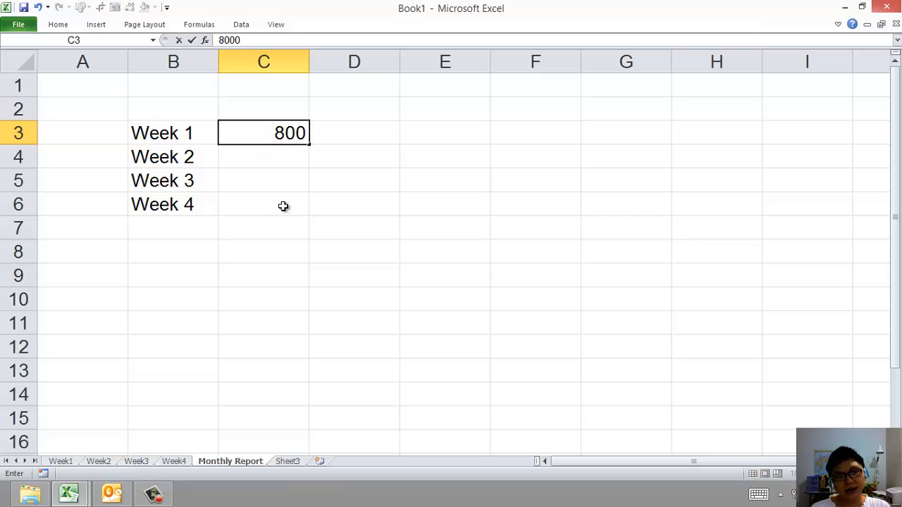
{"action": "key", "text": "Return"}
Step: Clear the manually entered Week 1 amount from C3 of the Monthly Report sheet
{"action": "left_click", "coordinate": [266, 139]}
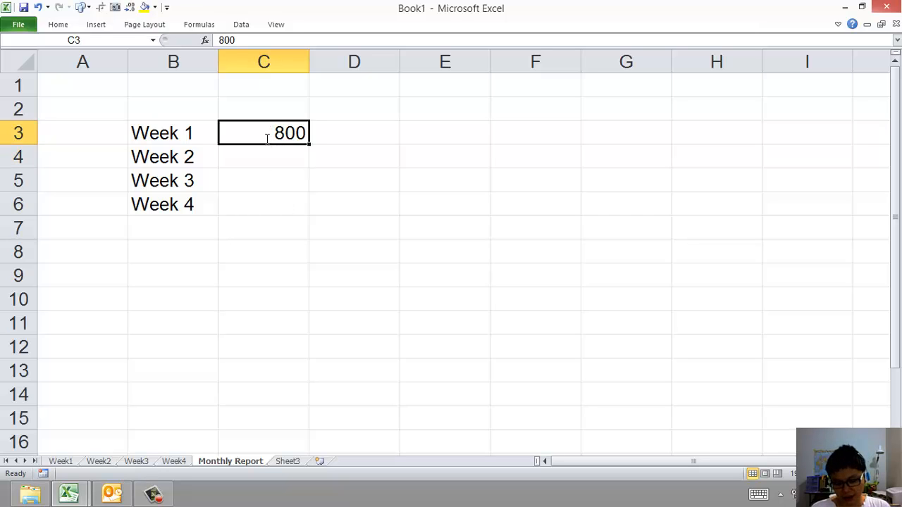
{"action": "key", "text": "Delete"}
{"action": "left_click", "coordinate": [276, 177]}
{"action": "left_click", "coordinate": [252, 111]}
{"action": "left_click", "coordinate": [275, 131]}
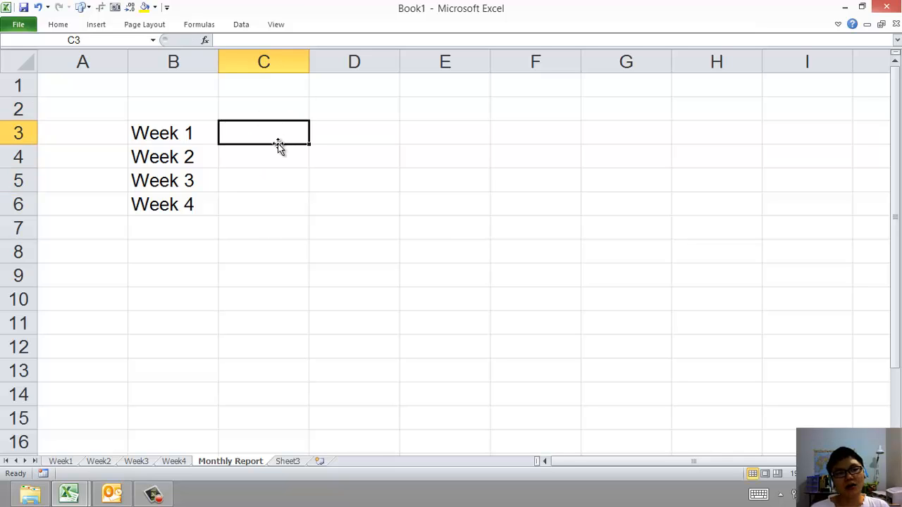
Step: Link C3 of the Monthly Report sheet to the Week1 total with =Week1!C10 and check the resulting formula
{"action": "left_click", "coordinate": [68, 465]}
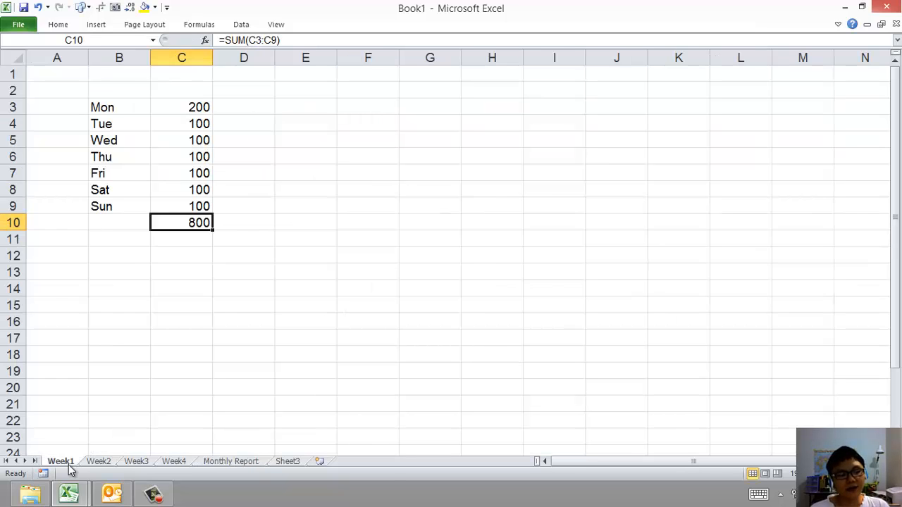
{"action": "left_click", "coordinate": [241, 461]}
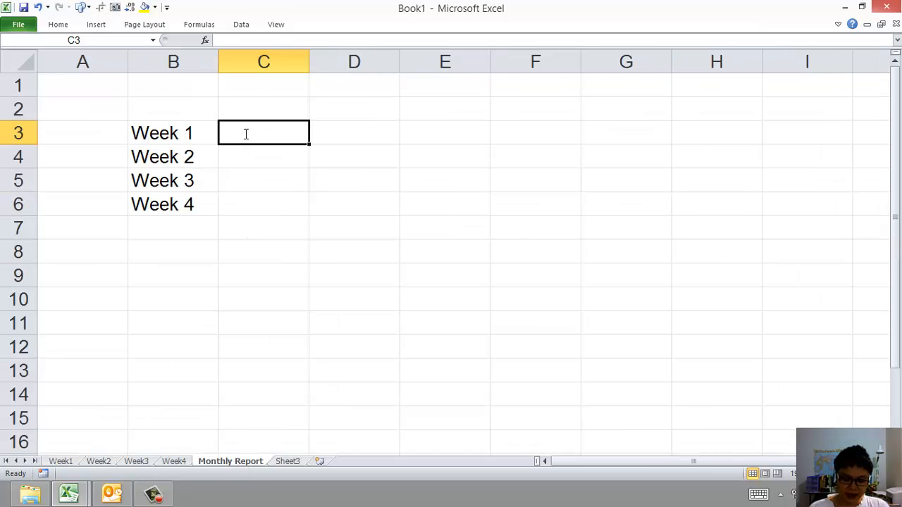
{"action": "type", "text": "="}
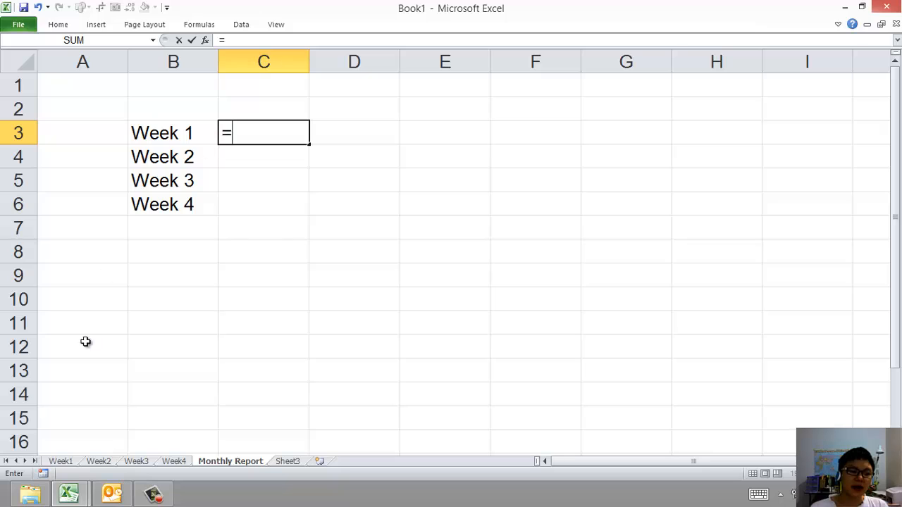
{"action": "left_click", "coordinate": [61, 461]}
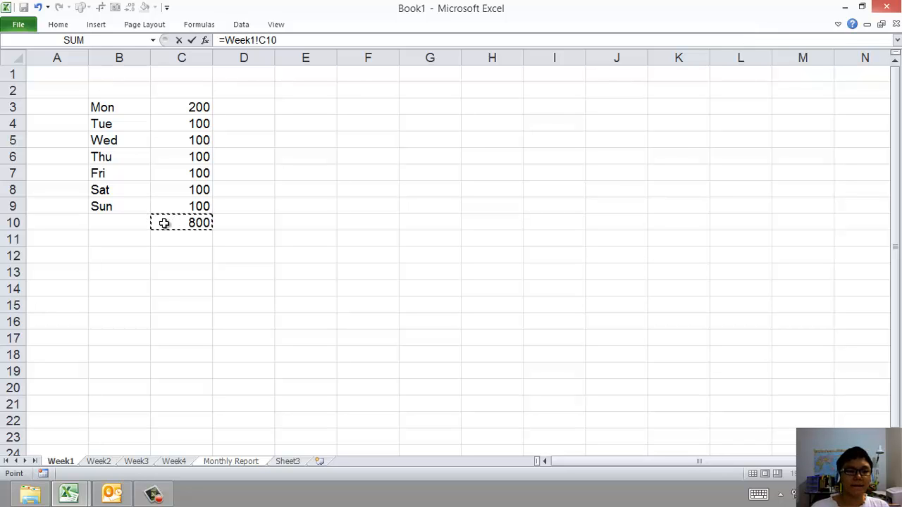
{"action": "key", "text": "Return"}
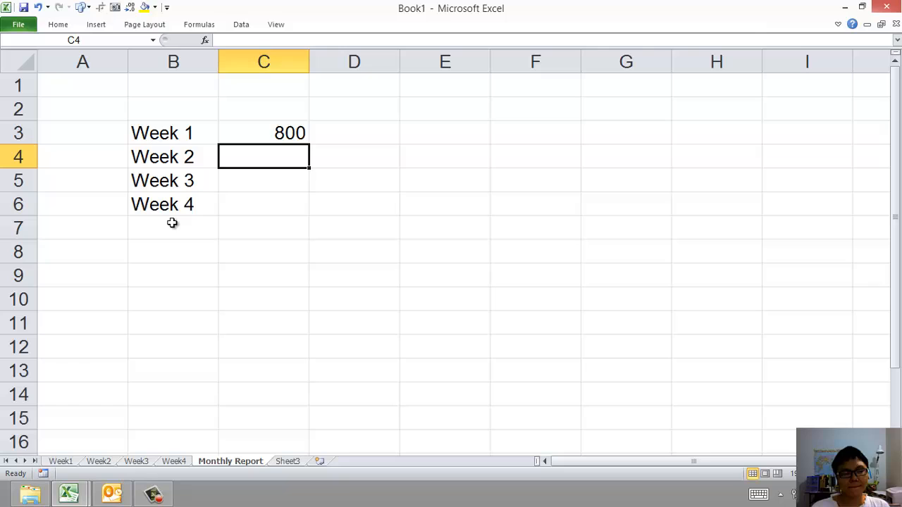
{"action": "left_click", "coordinate": [249, 131]}
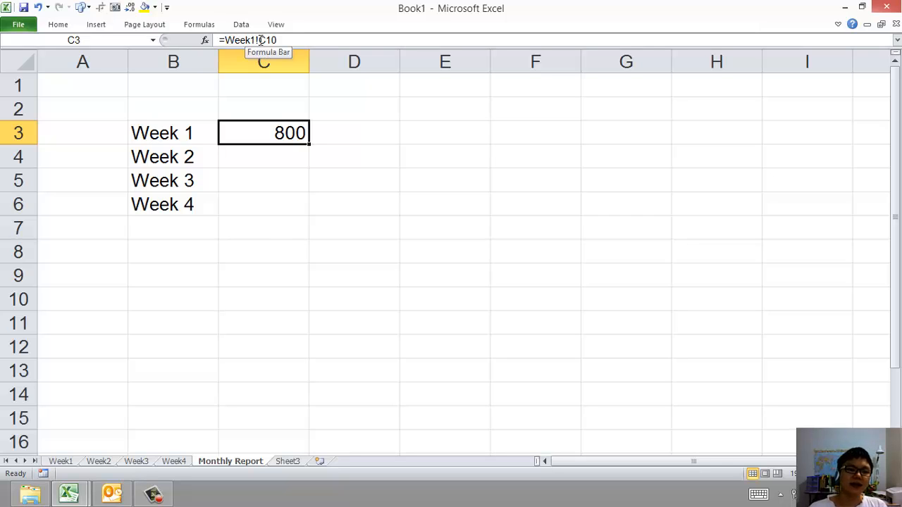
{"action": "left_click", "coordinate": [258, 159]}
{"action": "left_click", "coordinate": [260, 134]}
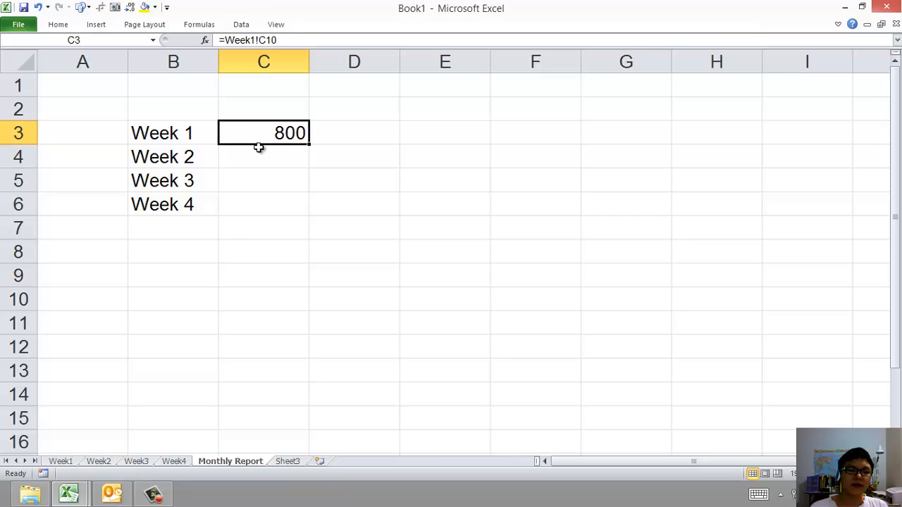
Step: Examine the formula linking the Week 1 amount in C3 and the Week 2 row beneath it
{"action": "left_click", "coordinate": [260, 150]}
{"action": "left_click", "coordinate": [256, 132]}
{"action": "left_click", "coordinate": [258, 160]}
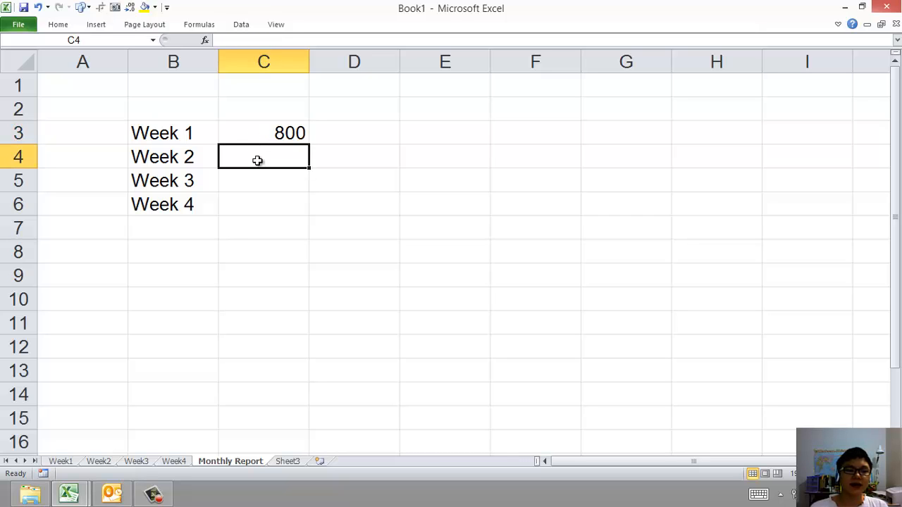
{"action": "left_click", "coordinate": [200, 156]}
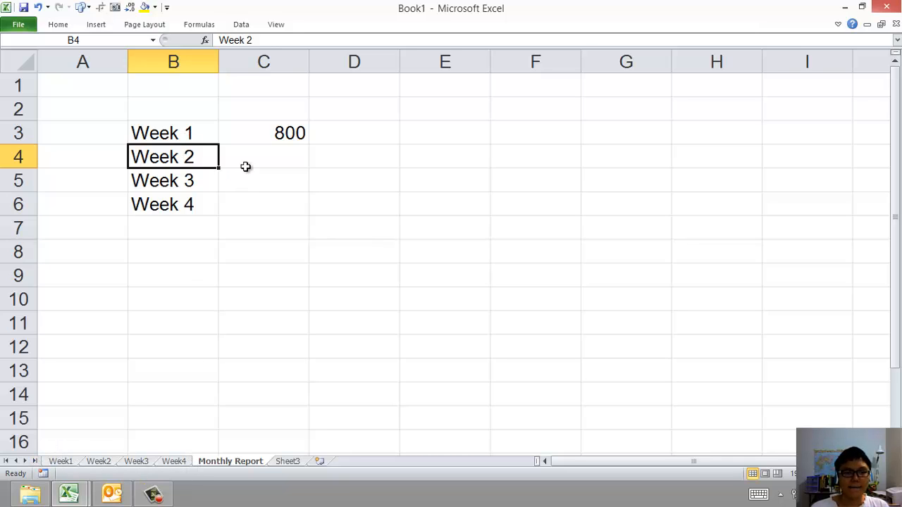
{"action": "left_click", "coordinate": [246, 115]}
{"action": "left_click", "coordinate": [253, 136]}
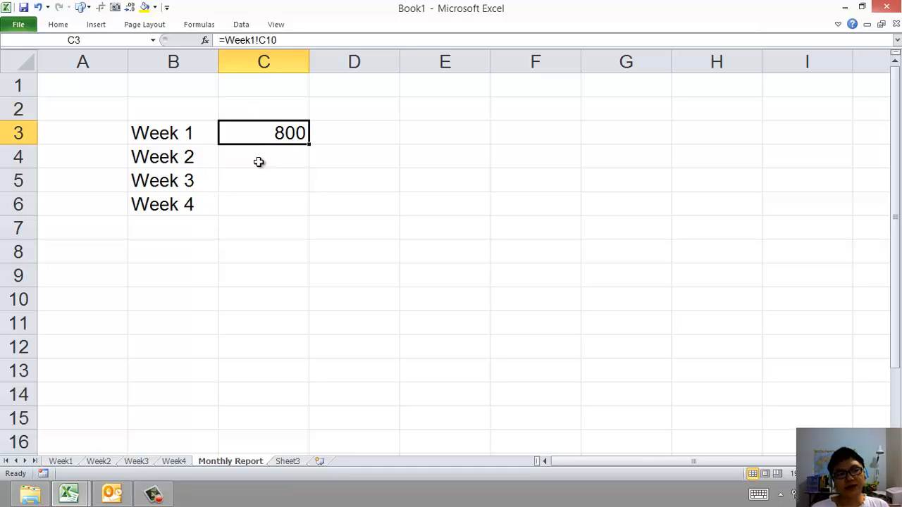
{"action": "left_click", "coordinate": [165, 135]}
{"action": "left_click", "coordinate": [250, 156]}
{"action": "left_click", "coordinate": [254, 109]}
{"action": "left_click", "coordinate": [262, 128]}
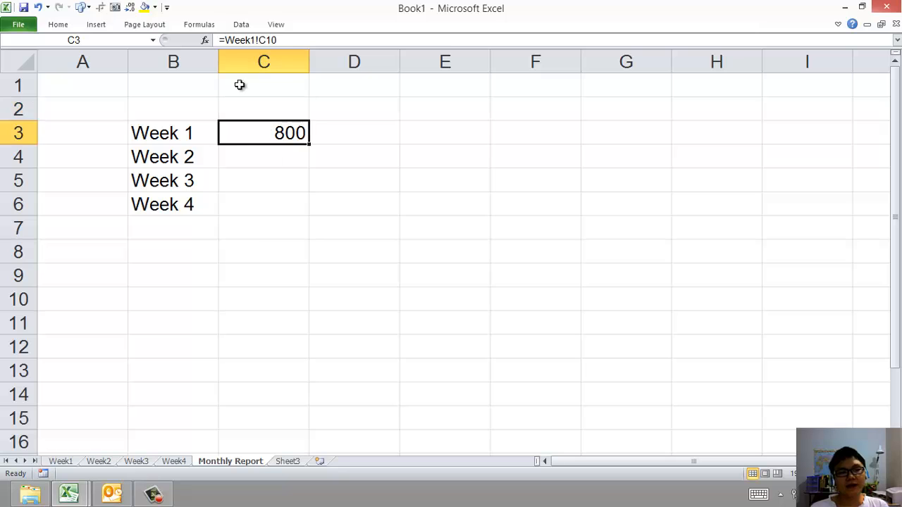
Step: Link the Week 2 amount in C4 of the Monthly Report sheet to the Week2 total with =Week2!C10
{"action": "left_click", "coordinate": [236, 164]}
{"action": "type", "text": "="}
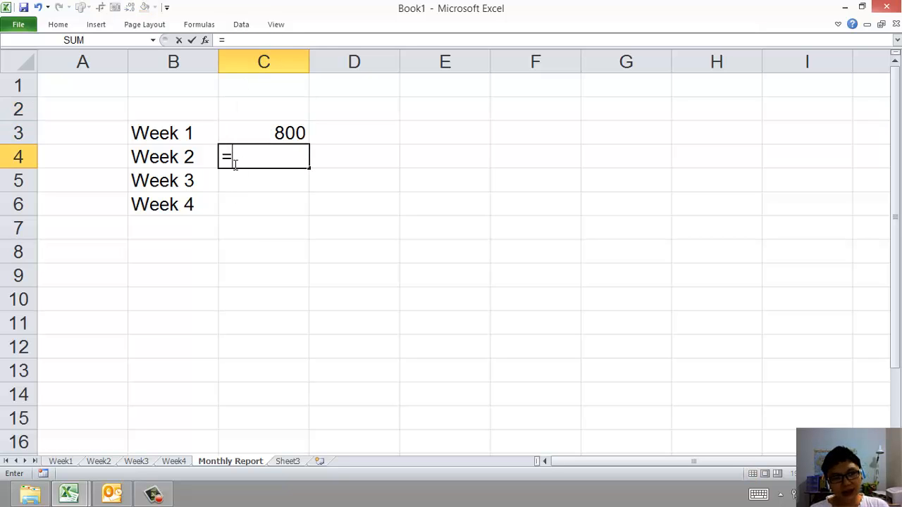
{"action": "left_click", "coordinate": [98, 461]}
{"action": "left_click", "coordinate": [260, 319]}
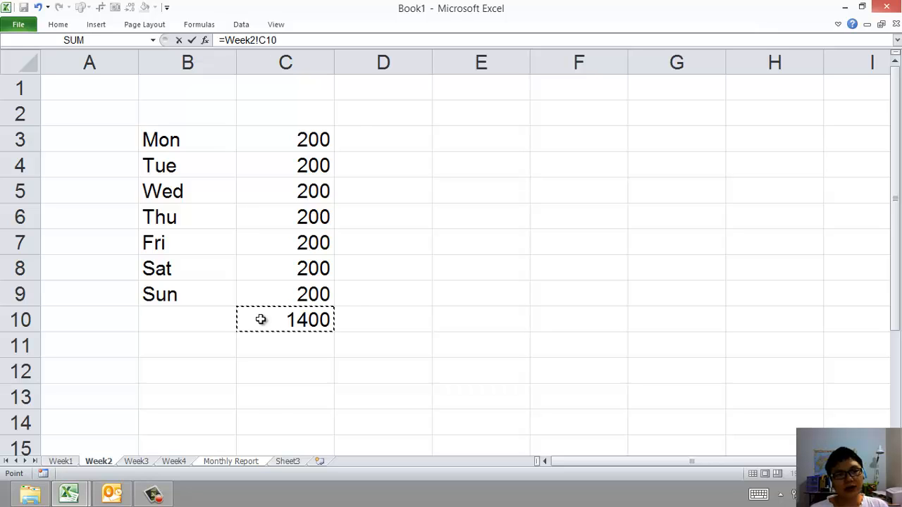
{"action": "key", "text": "Return"}
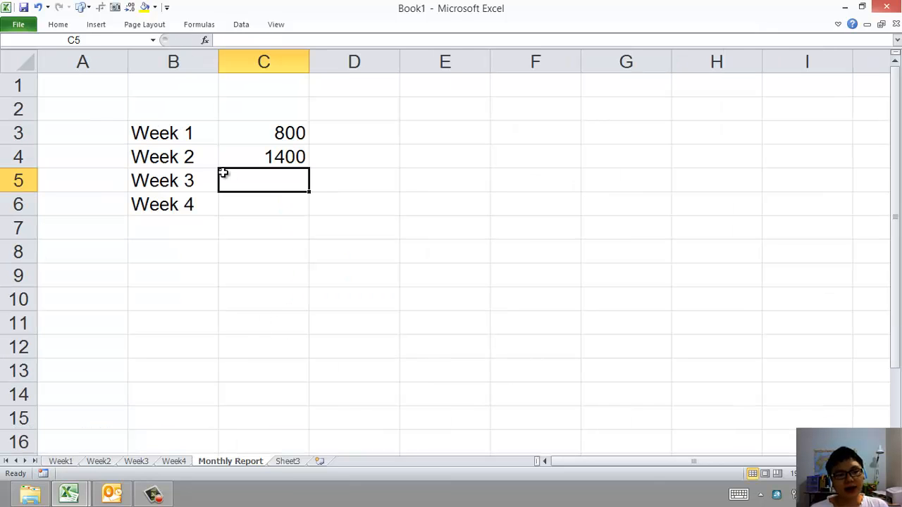
Step: Link the Week 3 amount in C5 of the Monthly Report sheet to the Week3 total with =Week3!C10
{"action": "type", "text": "="}
{"action": "left_click", "coordinate": [148, 461]}
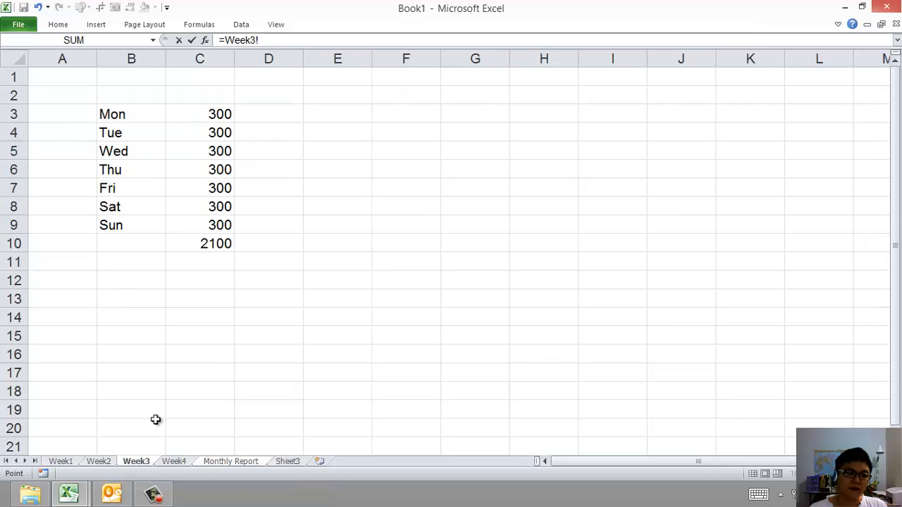
{"action": "left_click", "coordinate": [204, 242]}
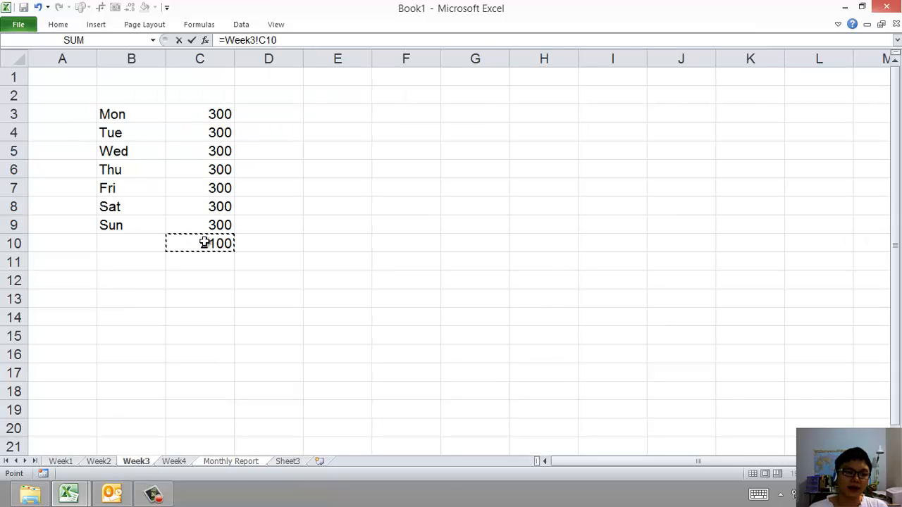
{"action": "key", "text": "Return"}
Step: Link the Week 4 amount in C6 of the Monthly Report sheet to the Week4 total with =Week4!C10
{"action": "type", "text": "="}
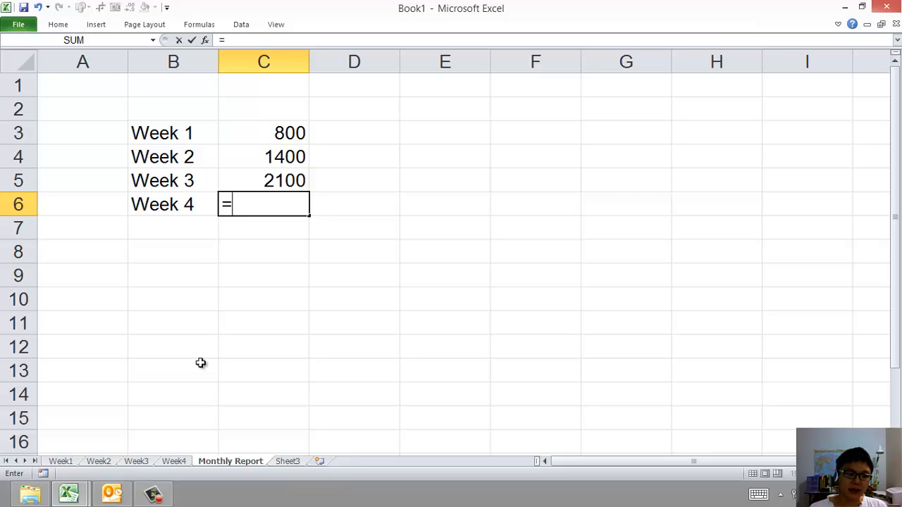
{"action": "left_click", "coordinate": [173, 462]}
{"action": "left_click", "coordinate": [194, 245]}
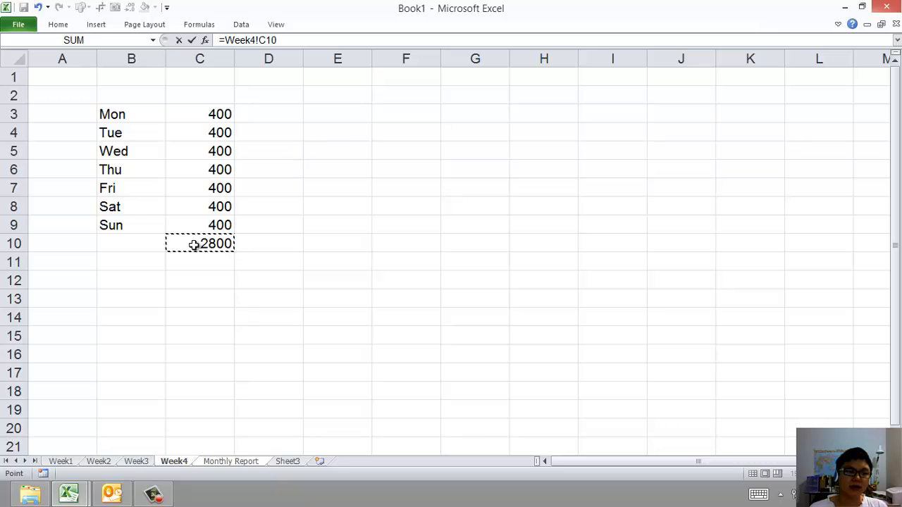
{"action": "key", "text": "Return"}
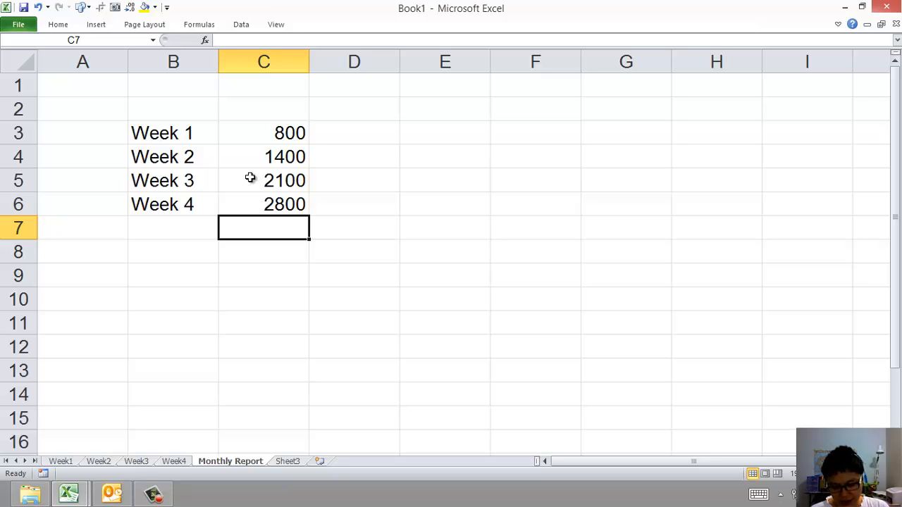
Step: Total the four weeks in C7 with =SUM(C3:C6) and format C3:C7 with thousands separators and two decimals
{"action": "key", "text": "alt"}
{"action": "key", "text": "alt+="}
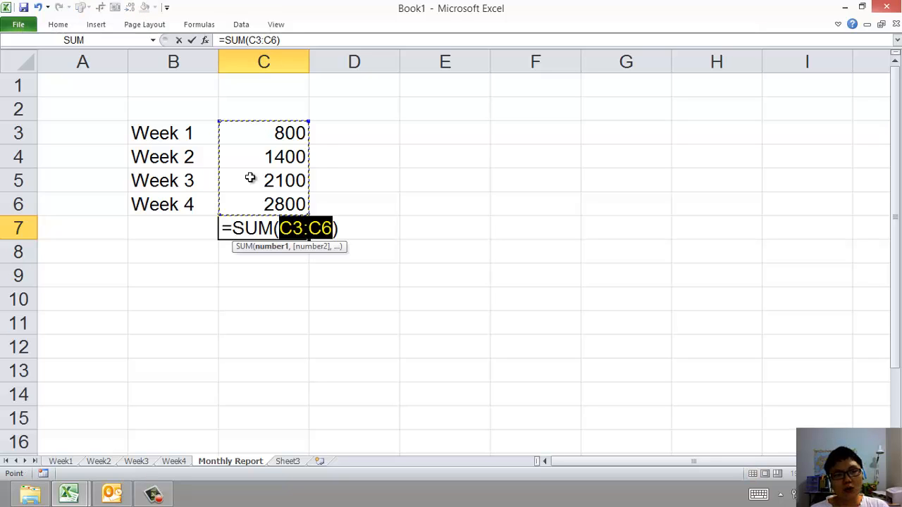
{"action": "key", "text": "Return"}
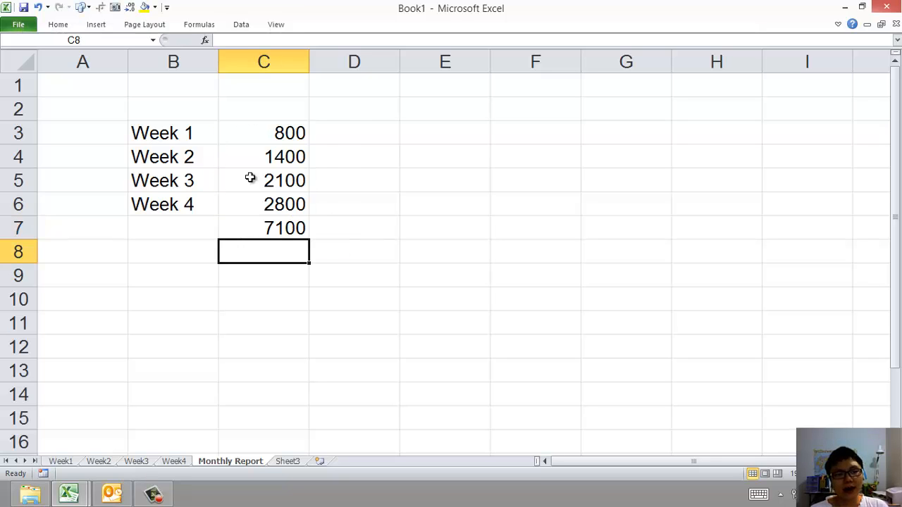
{"action": "left_click", "coordinate": [250, 227]}
{"action": "left_click_drag", "start_coordinate": [267, 131], "coordinate": [268, 224]}
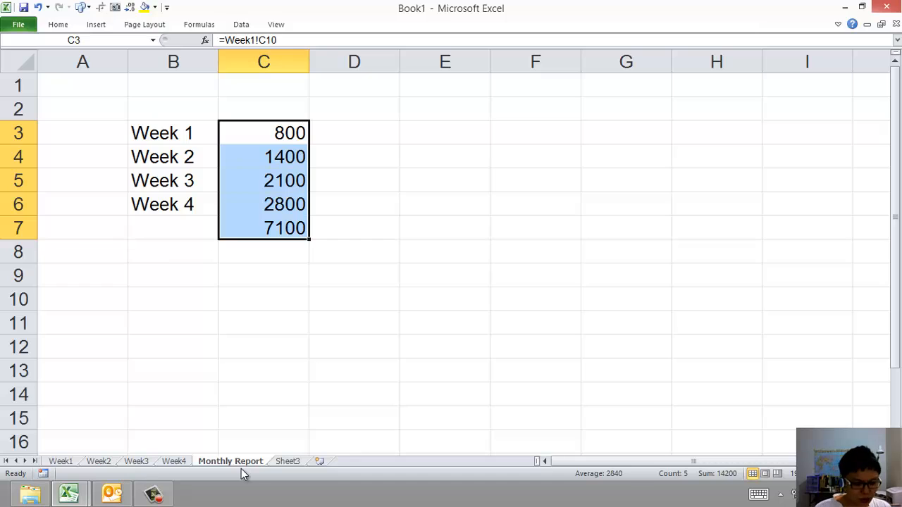
{"action": "key", "text": "ctrl+shift+1"}
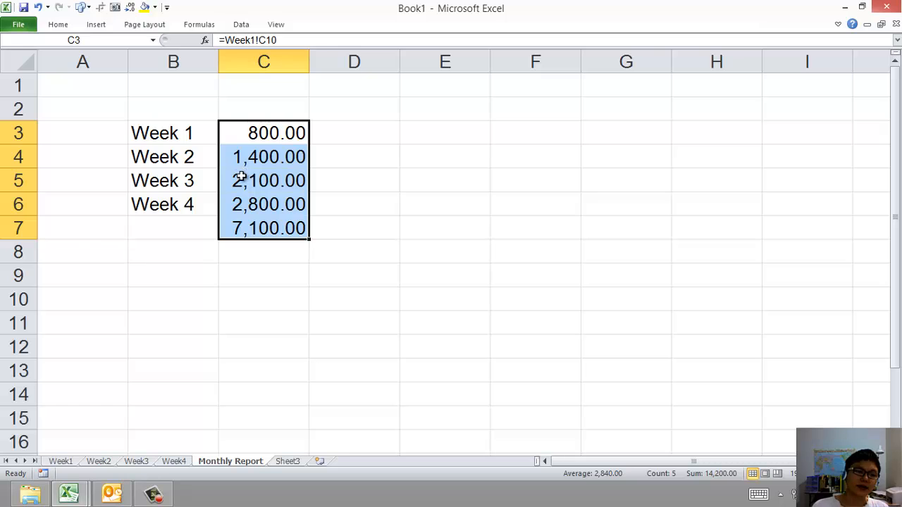
Step: Group the Week1 to Week4 sheets, format C3:C10 with thousands separators and two decimals, and check the format on each sheet
{"action": "left_click", "coordinate": [63, 464]}
{"action": "left_click", "coordinate": [100, 462]}
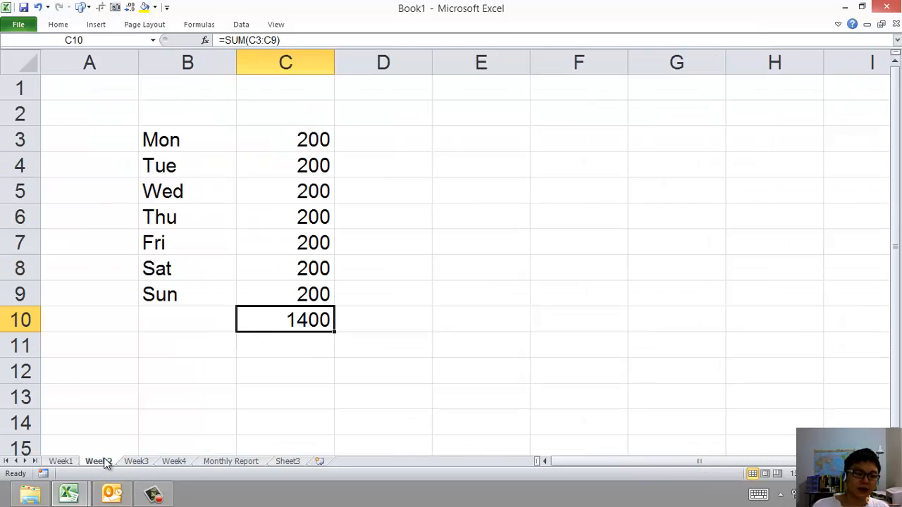
{"action": "left_click", "coordinate": [138, 462]}
{"action": "left_click", "coordinate": [175, 462]}
{"action": "left_click", "coordinate": [62, 462]}
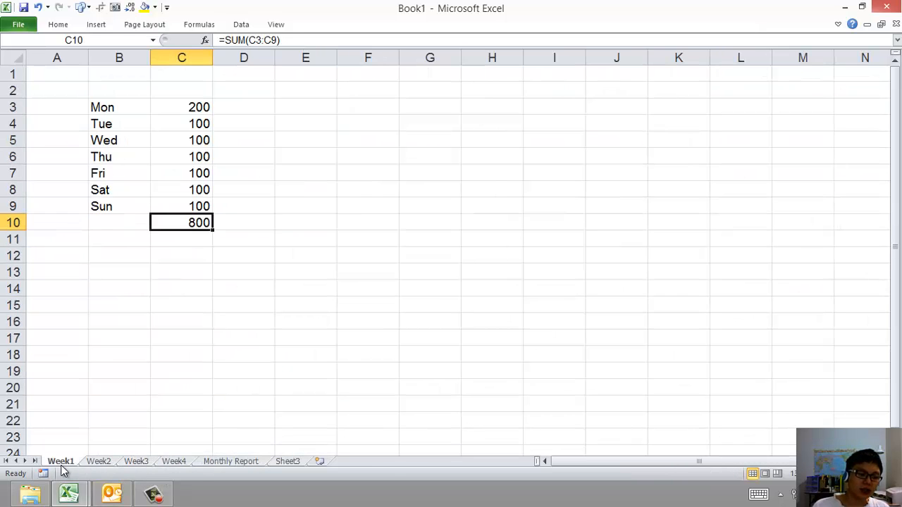
{"action": "left_click", "coordinate": [175, 461], "text": "shift"}
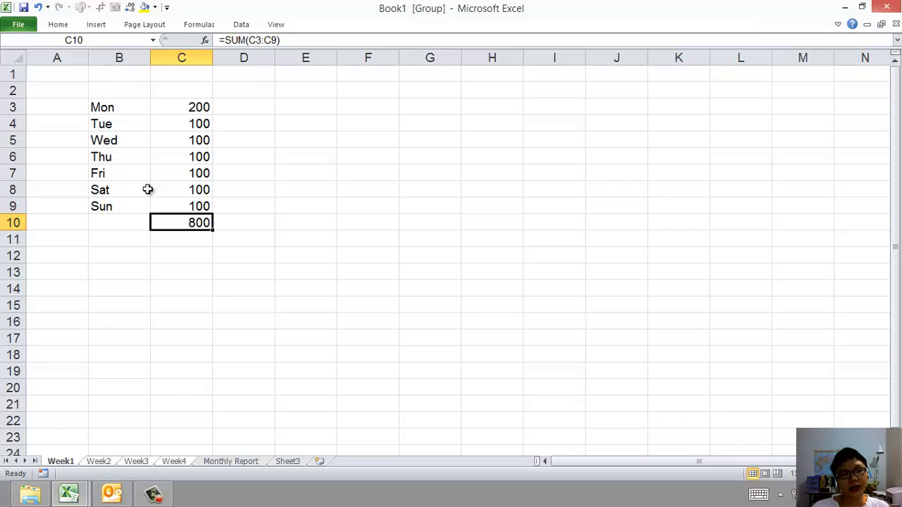
{"action": "left_click_drag", "start_coordinate": [179, 104], "coordinate": [185, 217]}
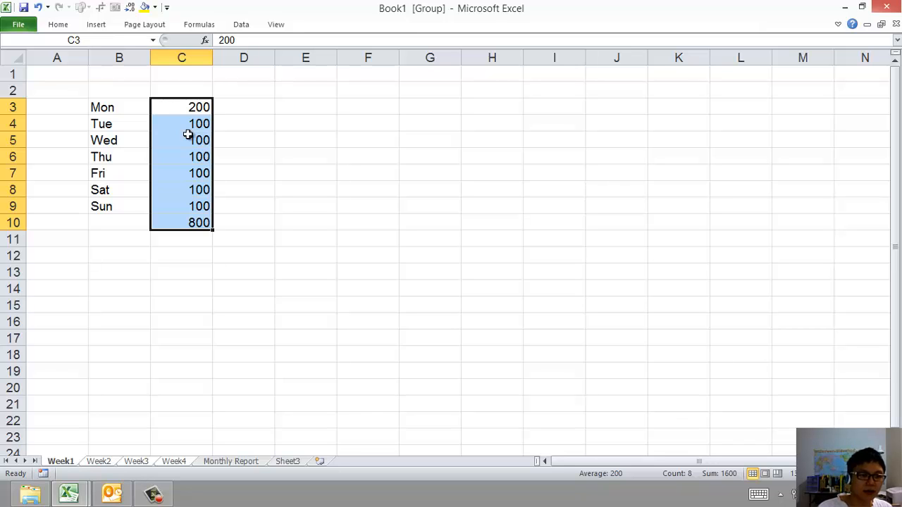
{"action": "key", "text": "ctrl+shift+1"}
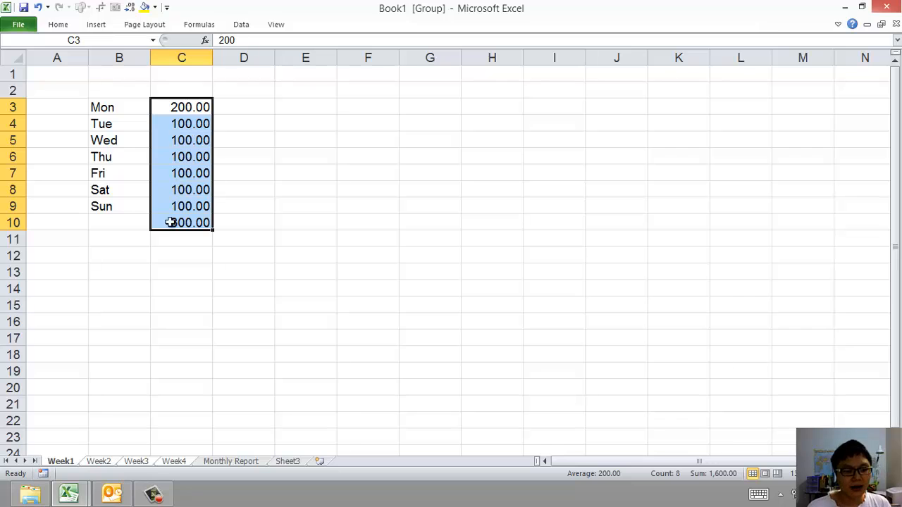
{"action": "left_click", "coordinate": [103, 464]}
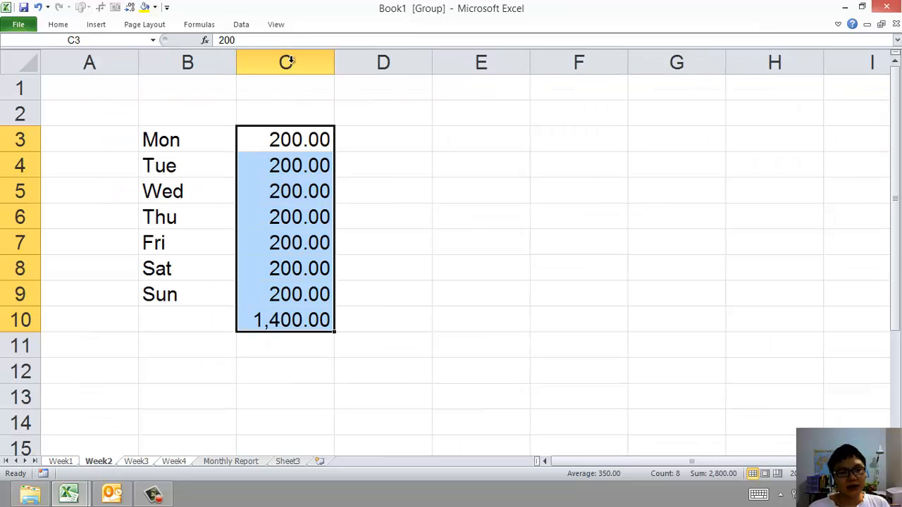
{"action": "left_click", "coordinate": [144, 461]}
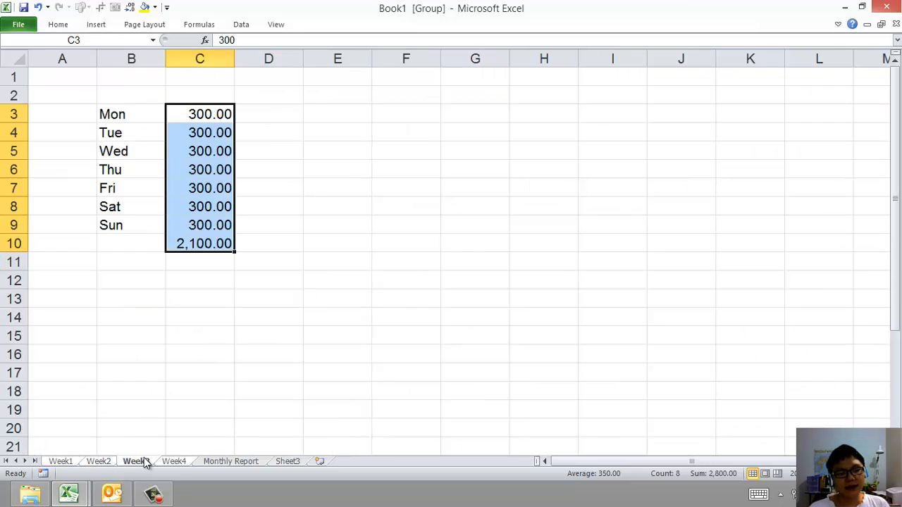
{"action": "left_click", "coordinate": [177, 464]}
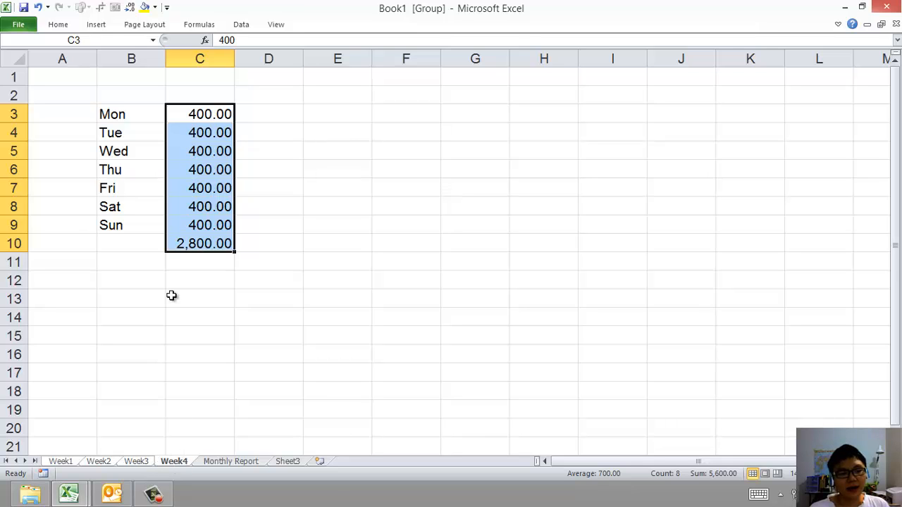
{"action": "left_click", "coordinate": [247, 353]}
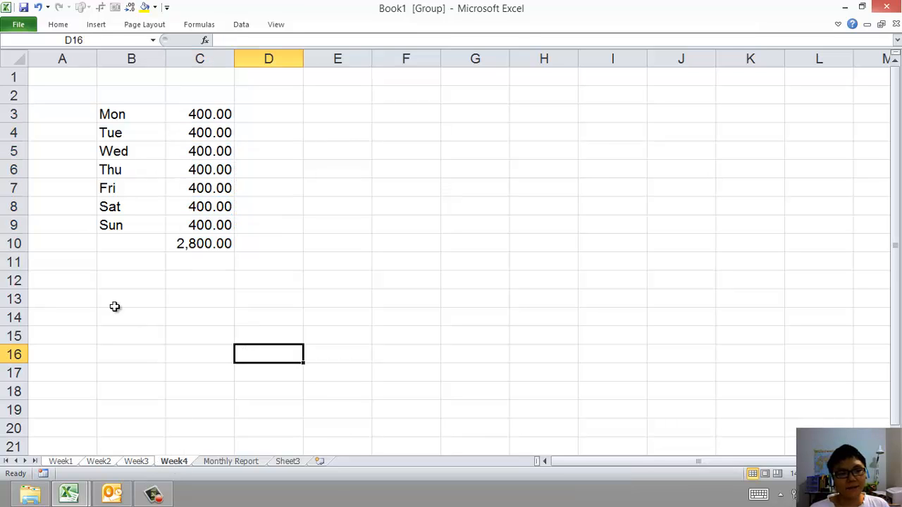
Step: Label B10 as Weekly Total on the grouped week sheets and check the label on the Week2 sheet
{"action": "left_click", "coordinate": [60, 462]}
{"action": "left_click", "coordinate": [99, 221]}
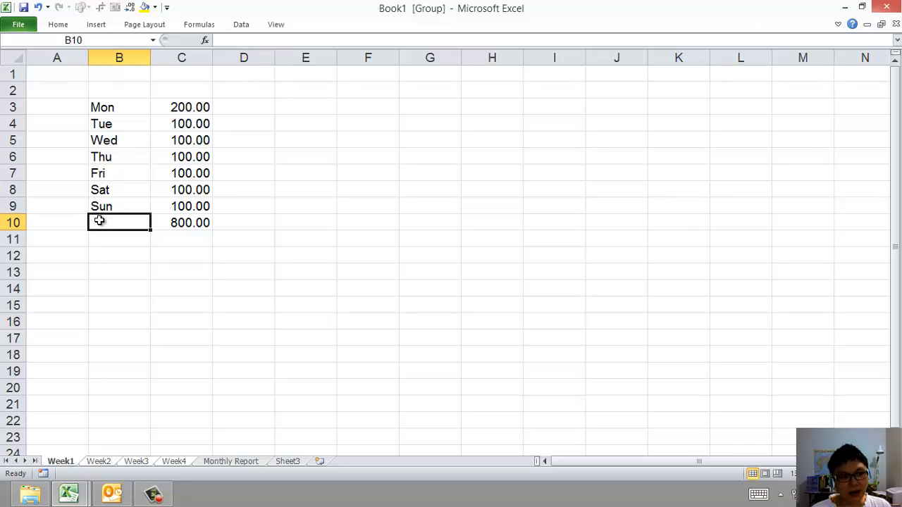
{"action": "type", "text": "Weekly "}
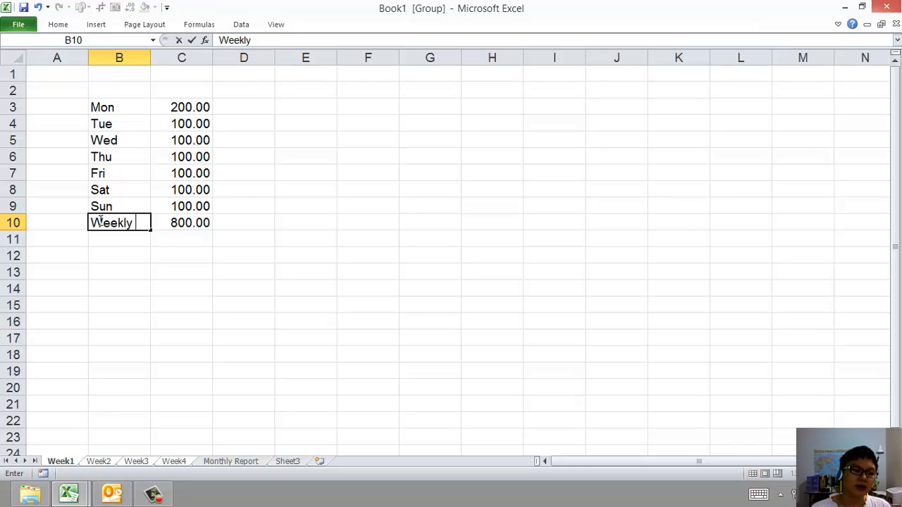
{"action": "type", "text": "Total"}
{"action": "key", "text": "Return"}
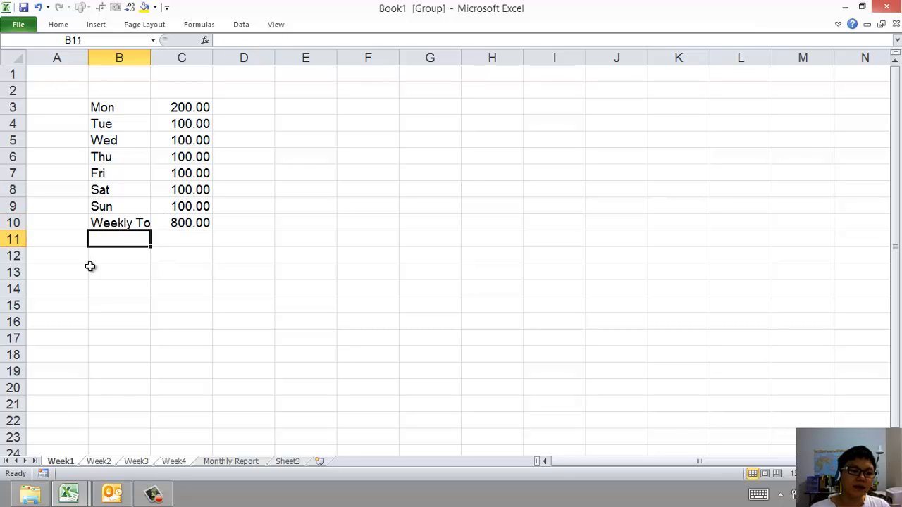
{"action": "left_click", "coordinate": [99, 462]}
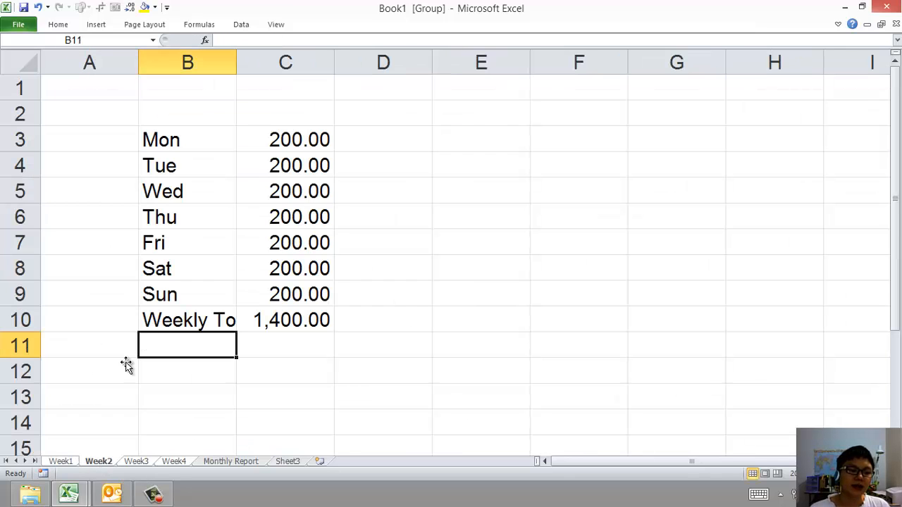
Step: Autofit the widths of columns B and C on the grouped week sheets and check the Week2 sheet
{"action": "left_click", "coordinate": [61, 462]}
{"action": "left_click_drag", "start_coordinate": [116, 56], "coordinate": [149, 54]}
{"action": "double_click", "coordinate": [150, 55]}
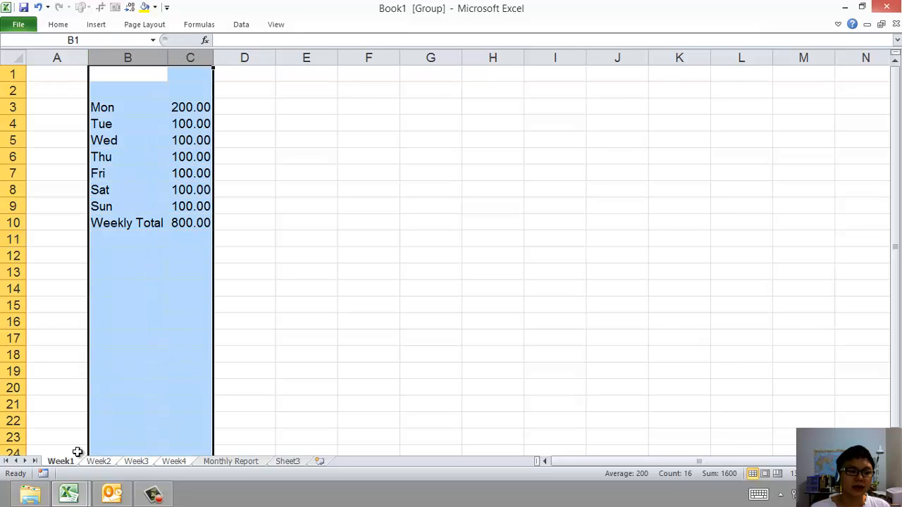
{"action": "left_click", "coordinate": [99, 461]}
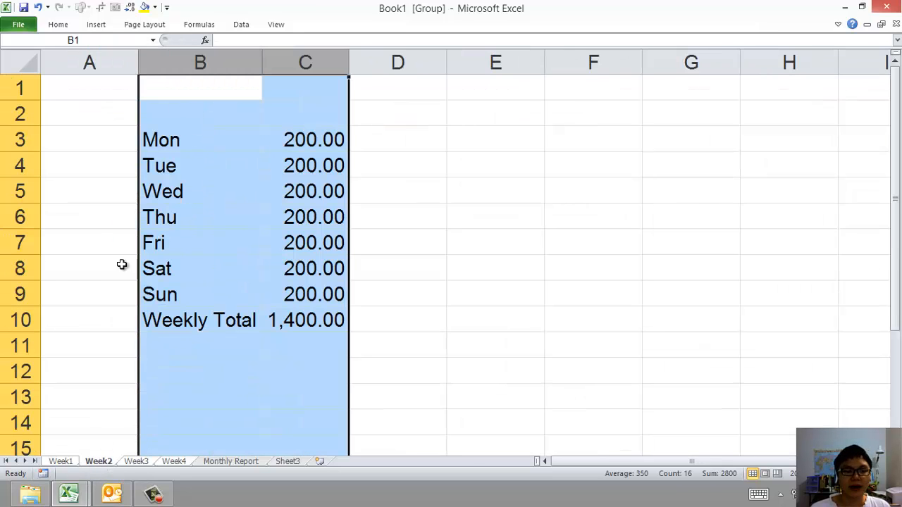
Step: Apply a Top and Double Bottom Border to the Weekly Total row B10:C10 on the grouped week sheets
{"action": "left_click", "coordinate": [74, 463]}
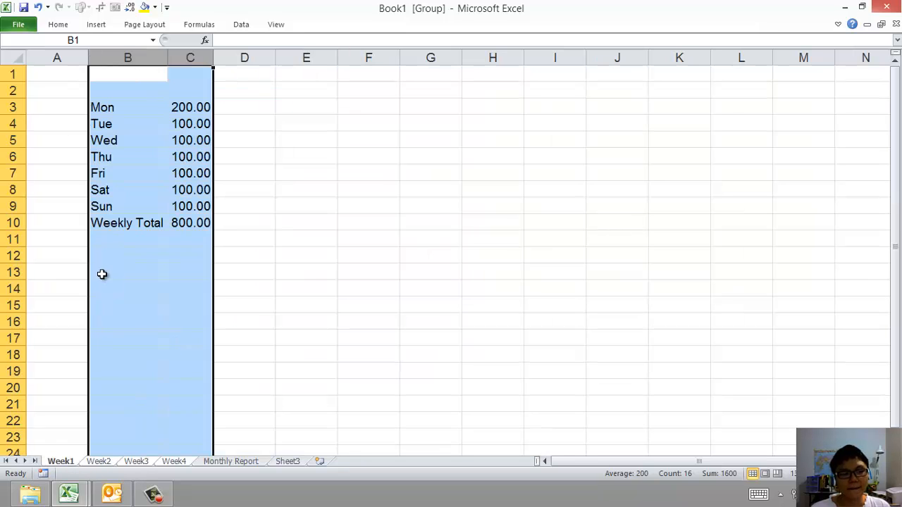
{"action": "left_click", "coordinate": [139, 176]}
{"action": "left_click_drag", "start_coordinate": [144, 222], "coordinate": [190, 223]}
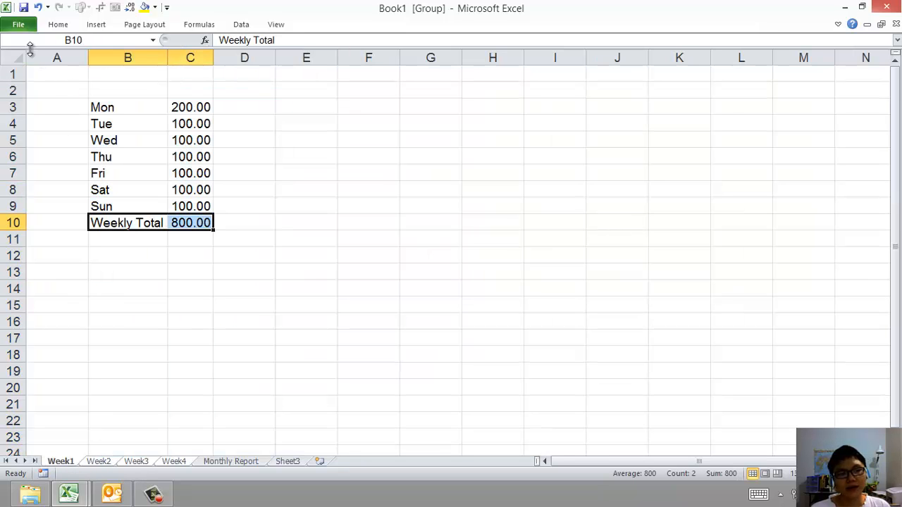
{"action": "left_click", "coordinate": [59, 24]}
{"action": "left_click", "coordinate": [180, 65]}
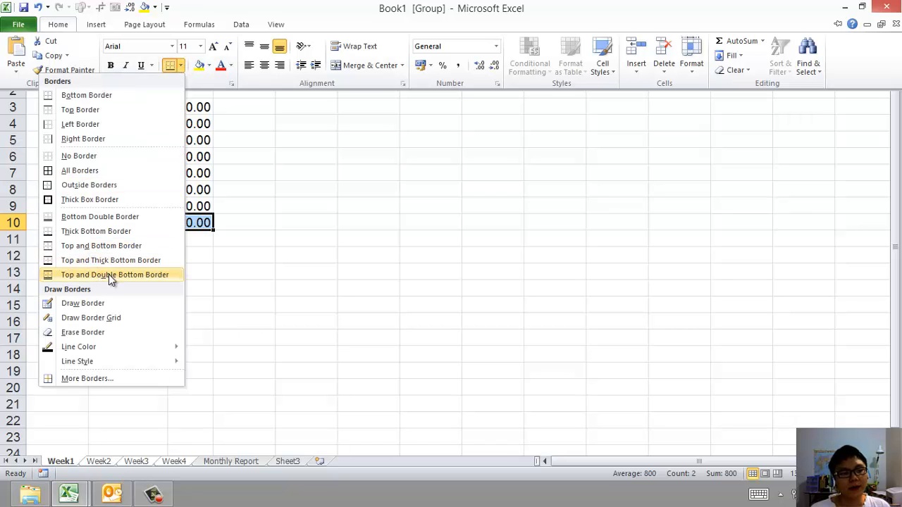
{"action": "left_click", "coordinate": [118, 274]}
{"action": "left_click", "coordinate": [169, 303]}
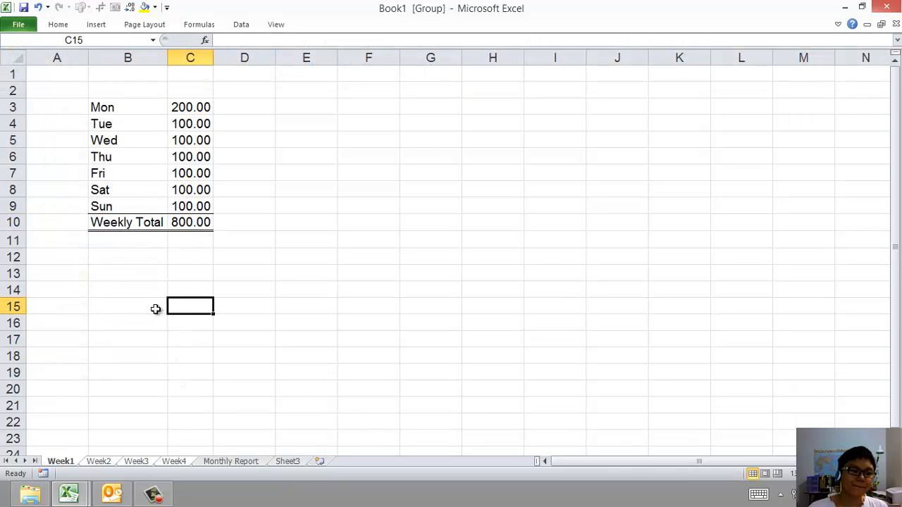
Step: Check the Weekly Total borders on the Week2 and Week4 sheets, and ungroup the week sheets by opening the Monthly Report sheet
{"action": "left_click", "coordinate": [106, 462]}
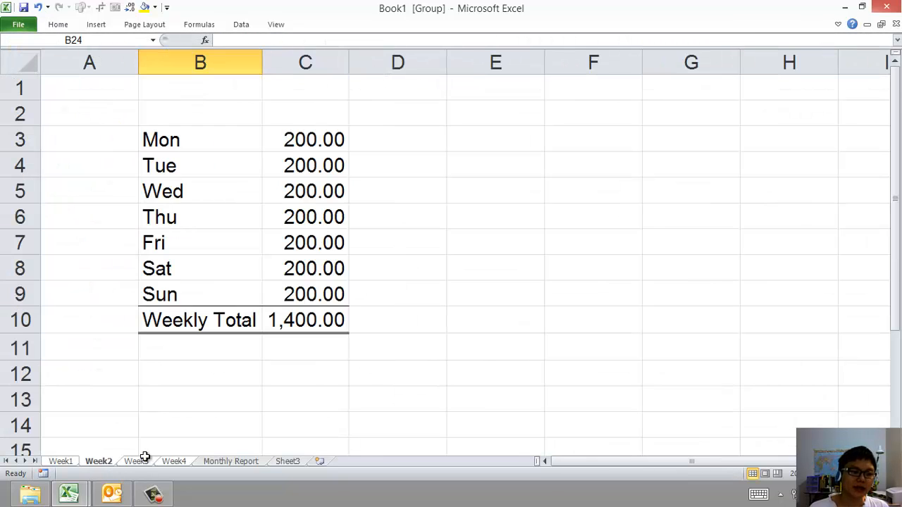
{"action": "left_click", "coordinate": [176, 461]}
{"action": "left_click", "coordinate": [211, 462]}
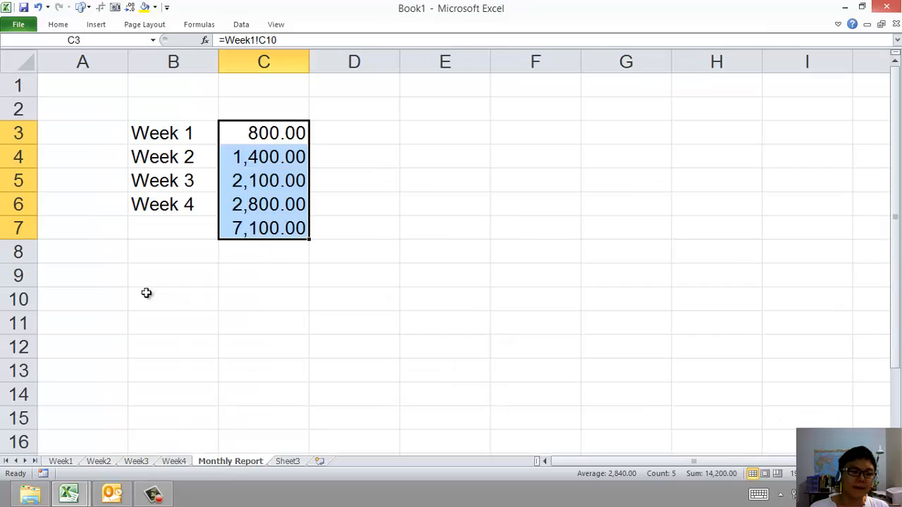
{"action": "left_click", "coordinate": [131, 270]}
Step: Group the Week1 to Week4 sheets again and release the group by returning to the Monthly Report sheet
{"action": "left_click", "coordinate": [61, 461]}
{"action": "left_click", "coordinate": [173, 462], "text": "shift"}
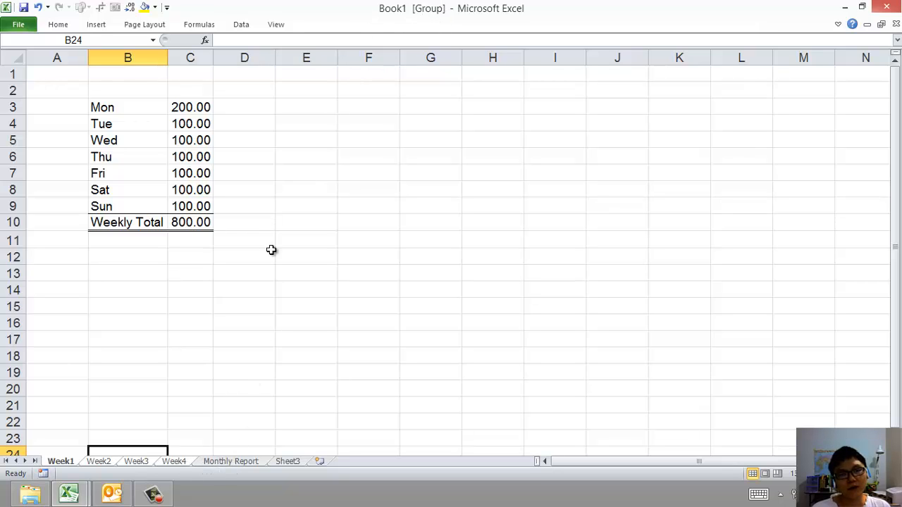
{"action": "left_click", "coordinate": [227, 461]}
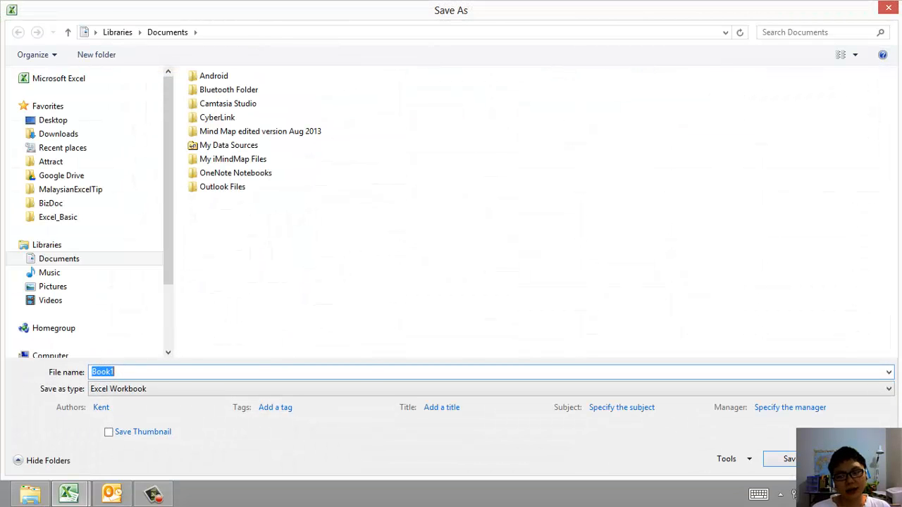
Step: Save the workbook to the Desktop as LinkCell_Example in Excel Workbook format
{"action": "left_click", "coordinate": [90, 121]}
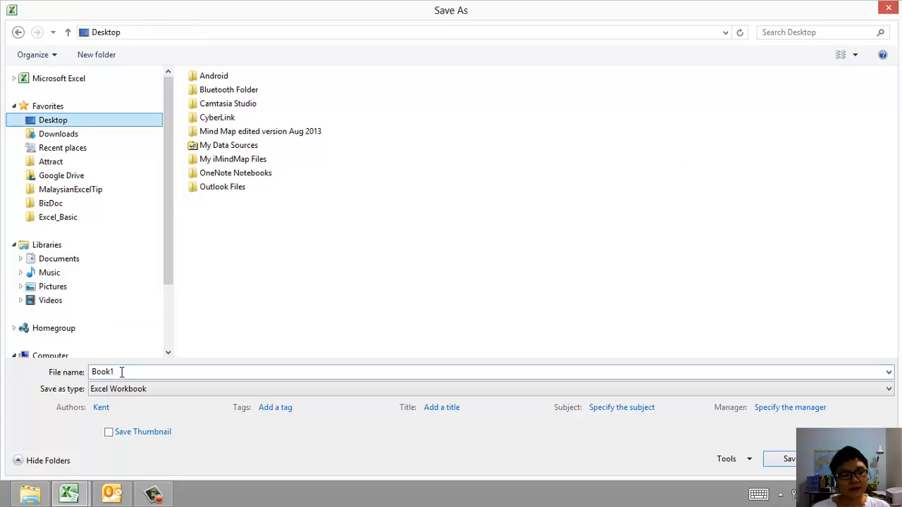
{"action": "type", "text": "LinkCell_Ex"}
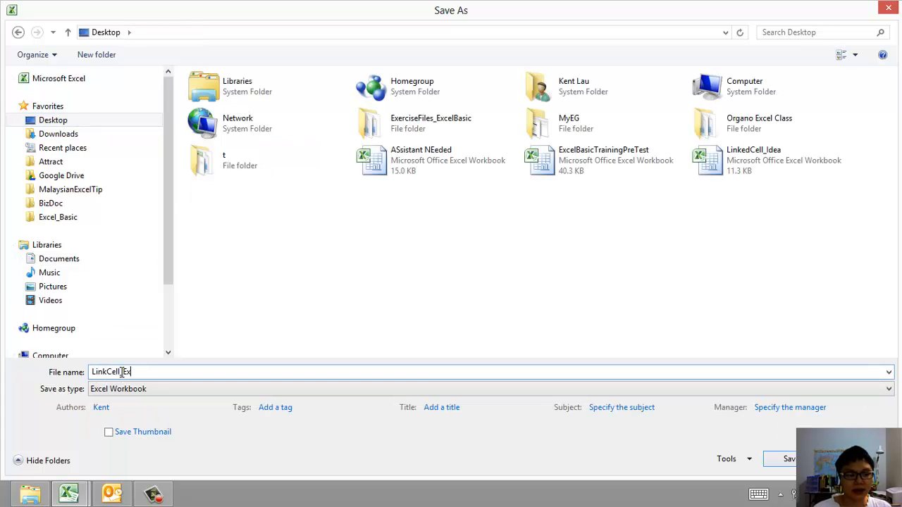
{"action": "type", "text": "ample"}
{"action": "key", "text": "Return"}
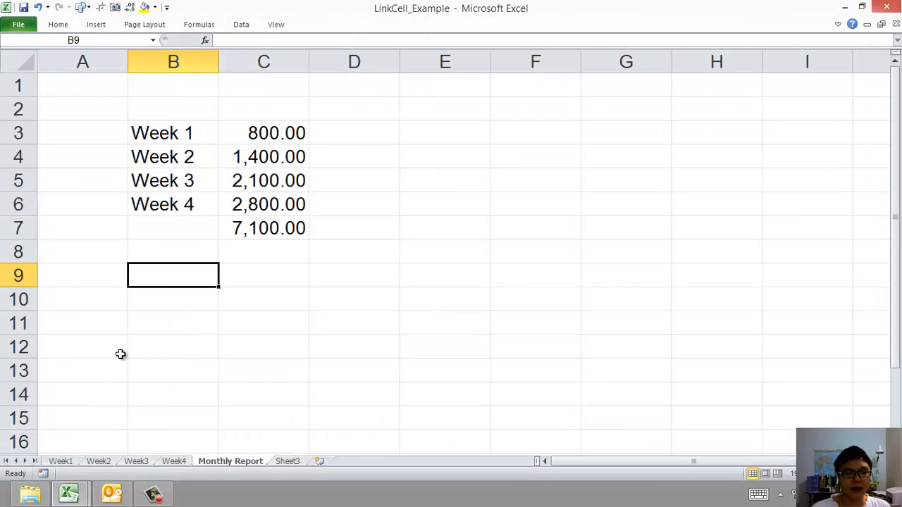